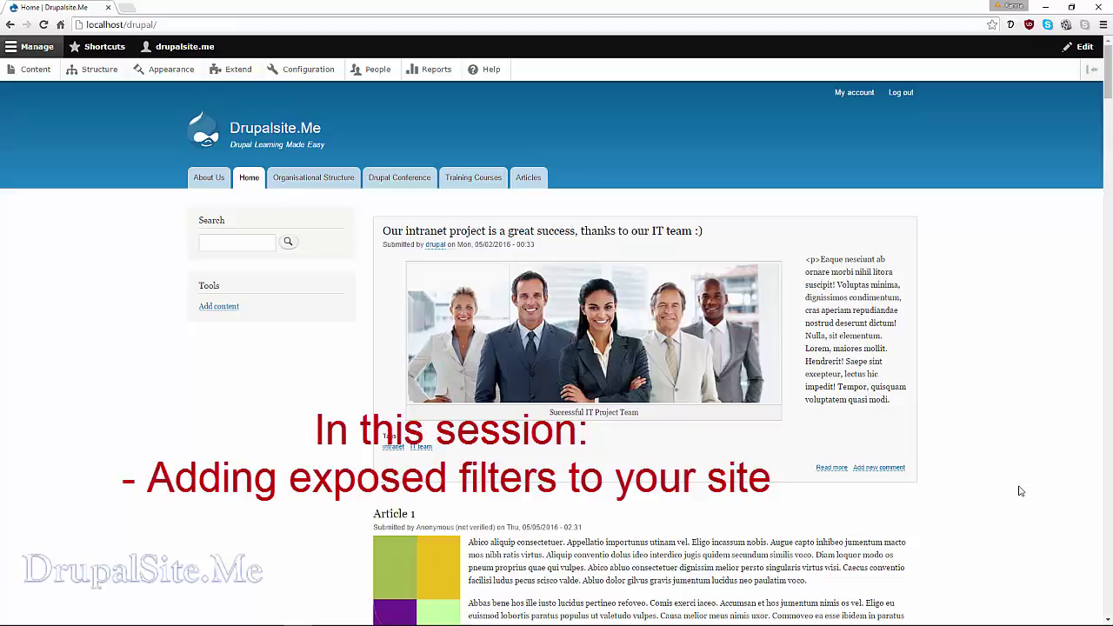
- Reload the site's home page, then go to the Content administration listing
{"action": "left_click", "coordinate": [270, 136]}
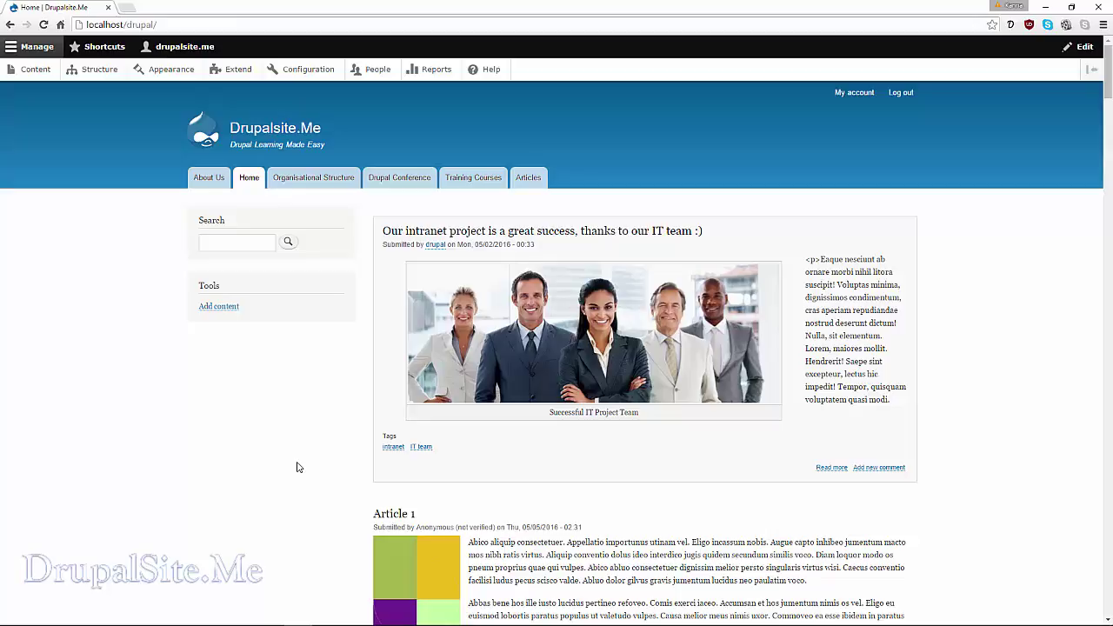
{"action": "scroll", "coordinate": [274, 454], "scroll_direction": "down", "scroll_amount": 5}
{"action": "scroll", "coordinate": [275, 453], "scroll_direction": "up", "scroll_amount": 5}
{"action": "mouse_move", "coordinate": [216, 284]}
{"action": "mouse_move", "coordinate": [342, 136]}
{"action": "left_click", "coordinate": [36, 69]}
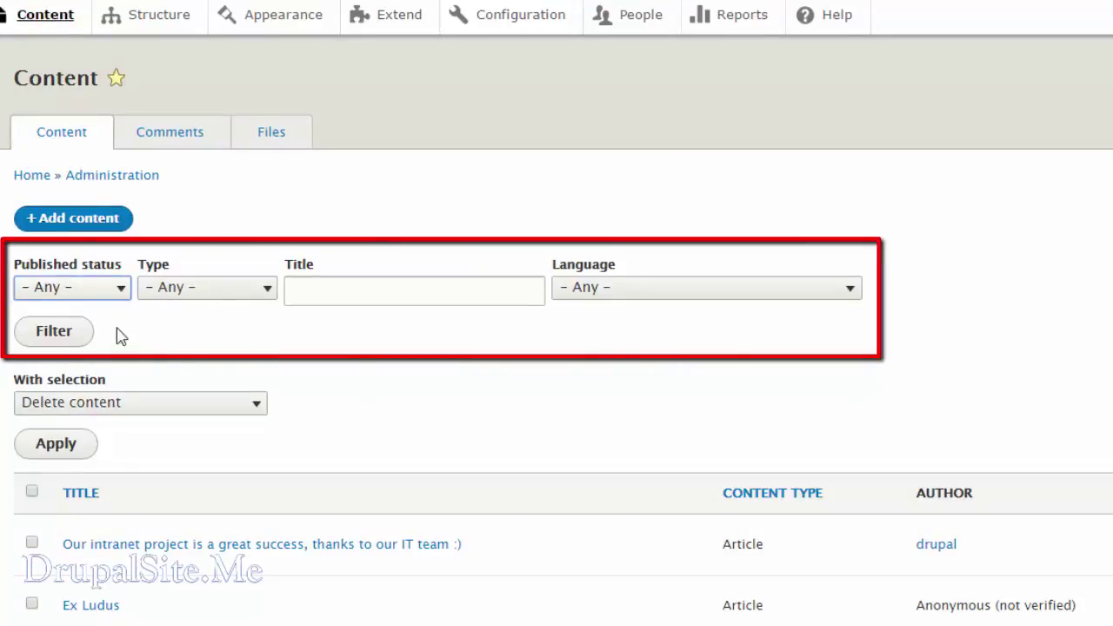
- Filter the content list by Type to Basic page, then to Training Course
{"action": "left_click", "coordinate": [271, 294]}
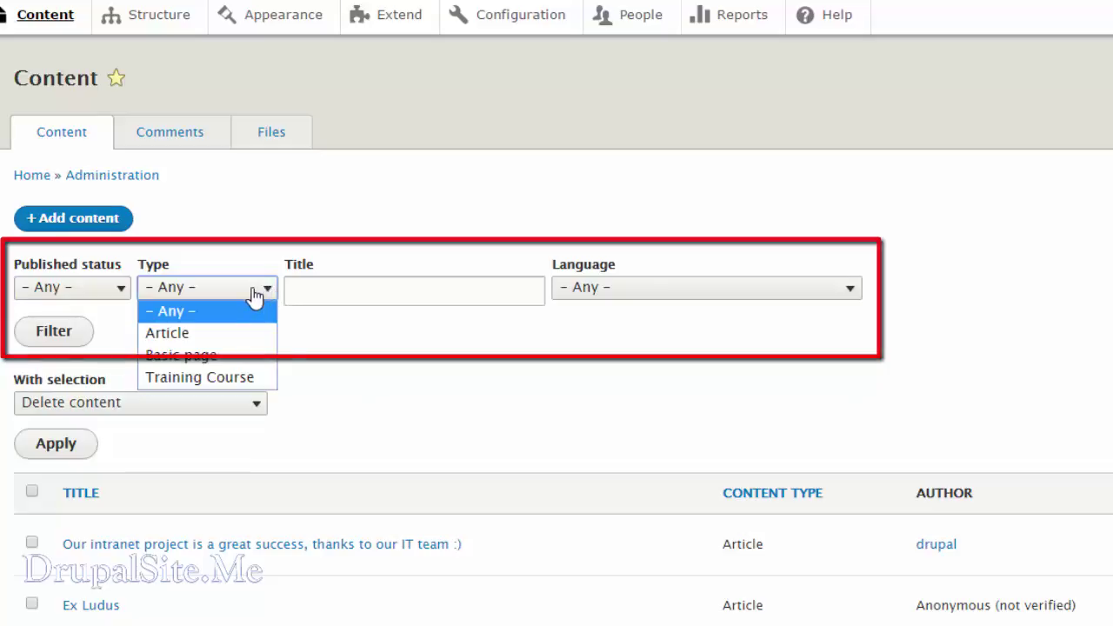
{"action": "left_click", "coordinate": [205, 358]}
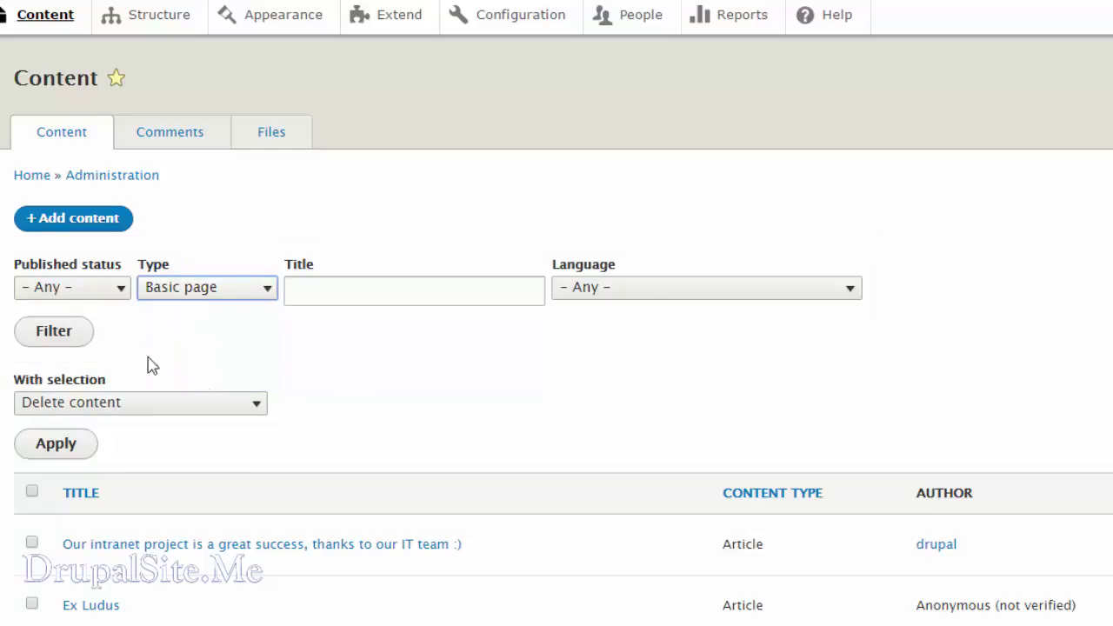
{"action": "left_click", "coordinate": [52, 335]}
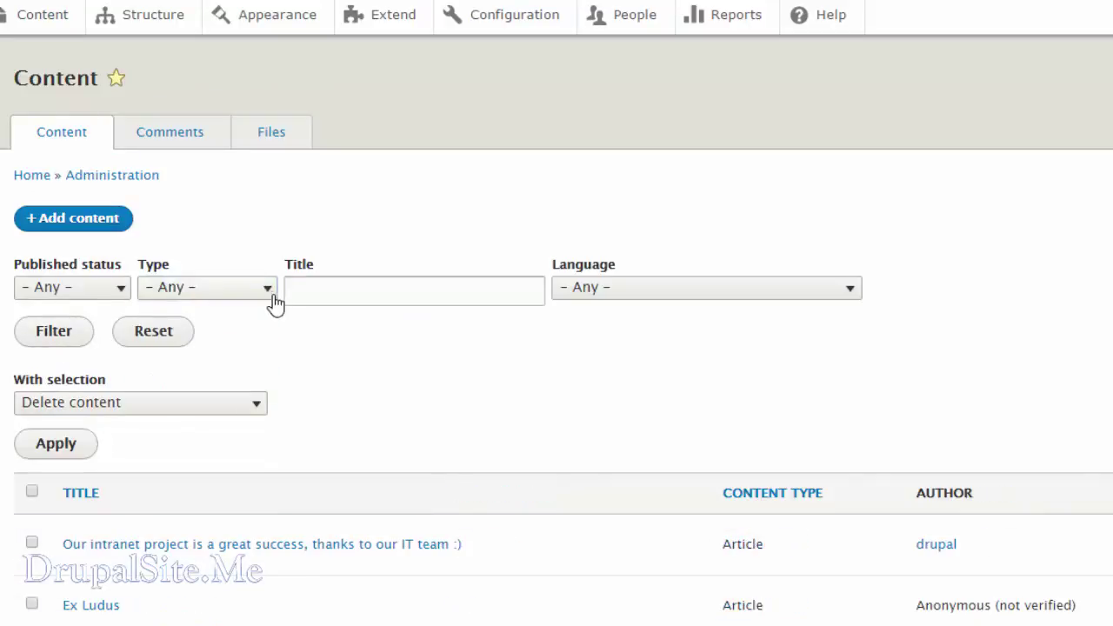
{"action": "left_click", "coordinate": [272, 294]}
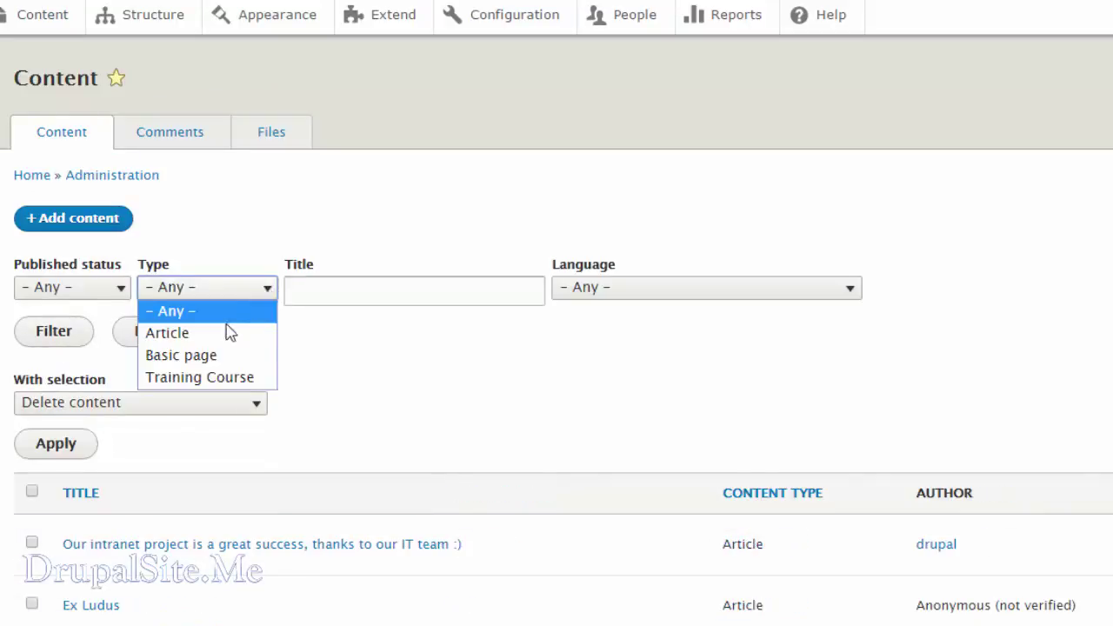
{"action": "left_click", "coordinate": [200, 377]}
{"action": "left_click", "coordinate": [54, 340]}
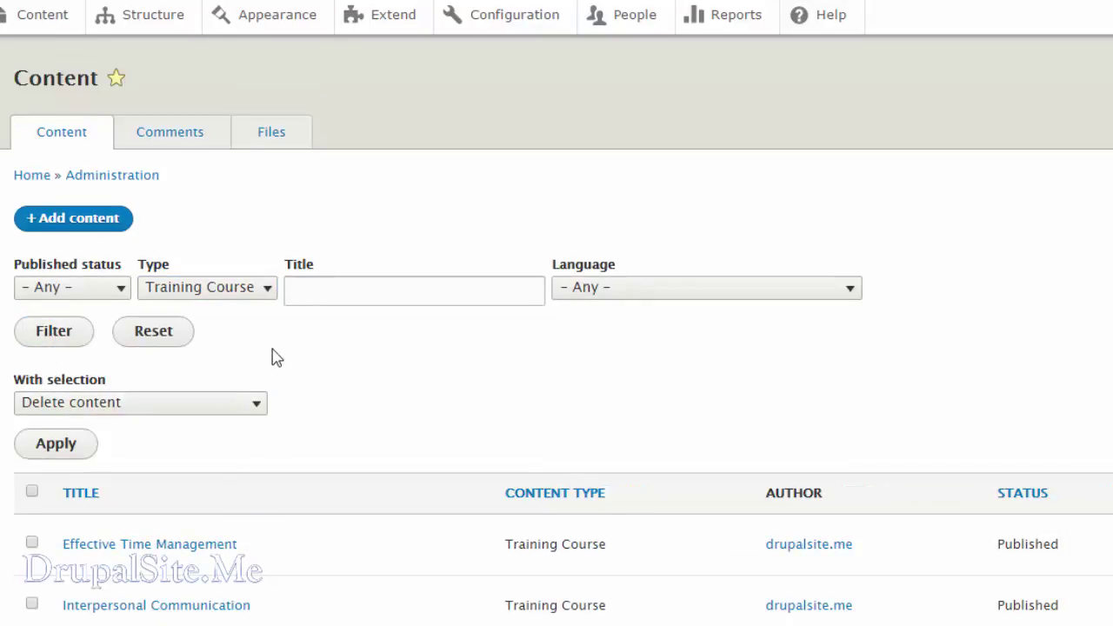
- Reset the Type filter to - Any - and go to the Structure admin page
{"action": "left_click", "coordinate": [268, 289]}
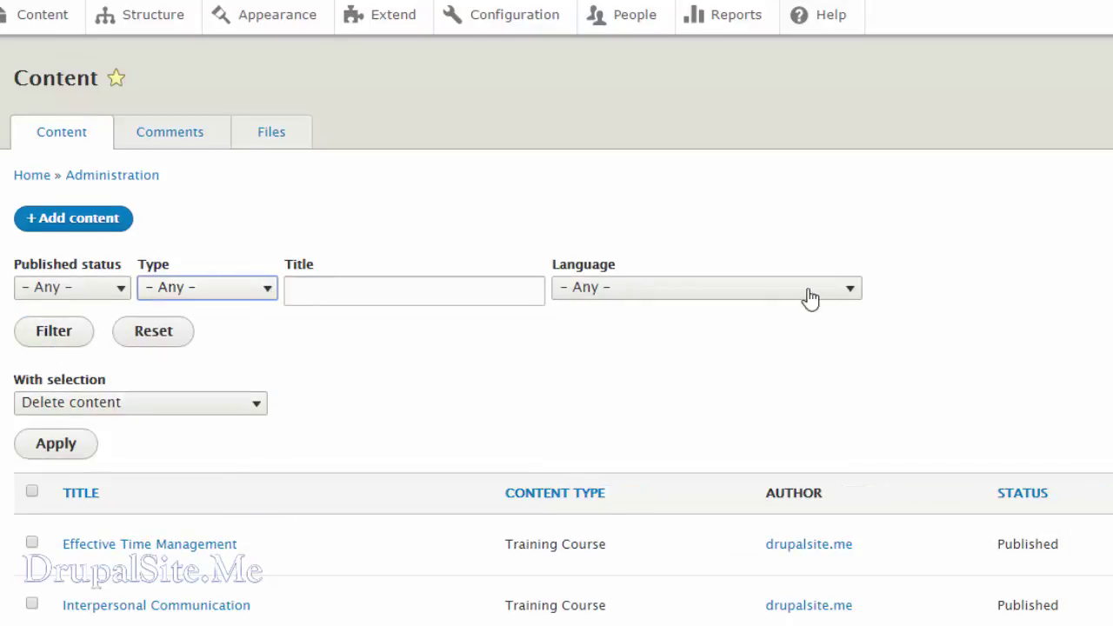
{"action": "left_click", "coordinate": [65, 341]}
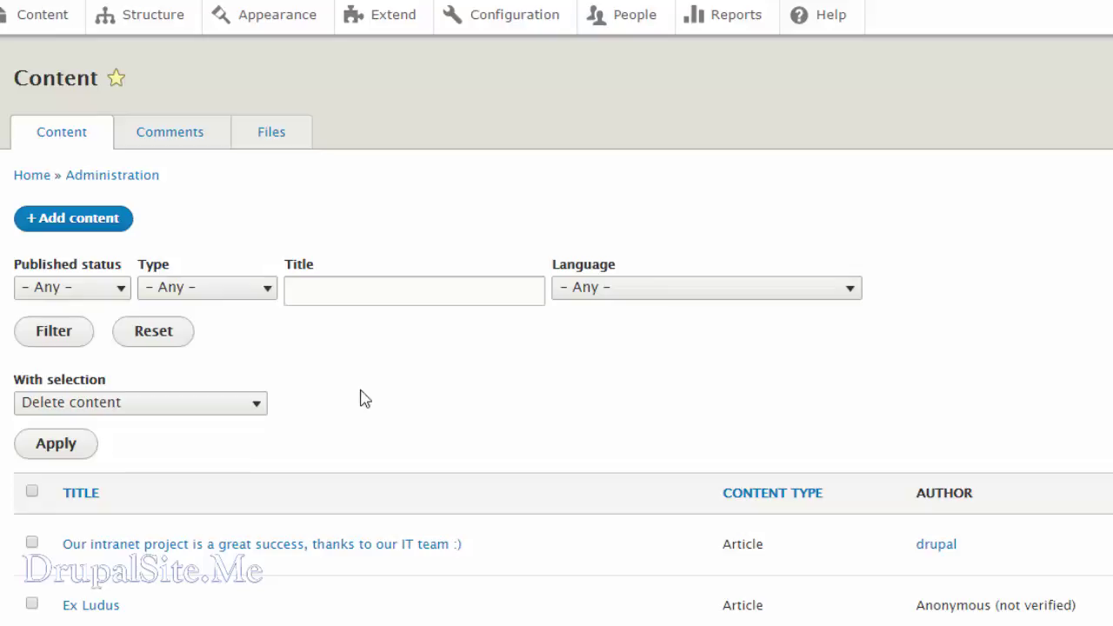
{"action": "left_click", "coordinate": [107, 12]}
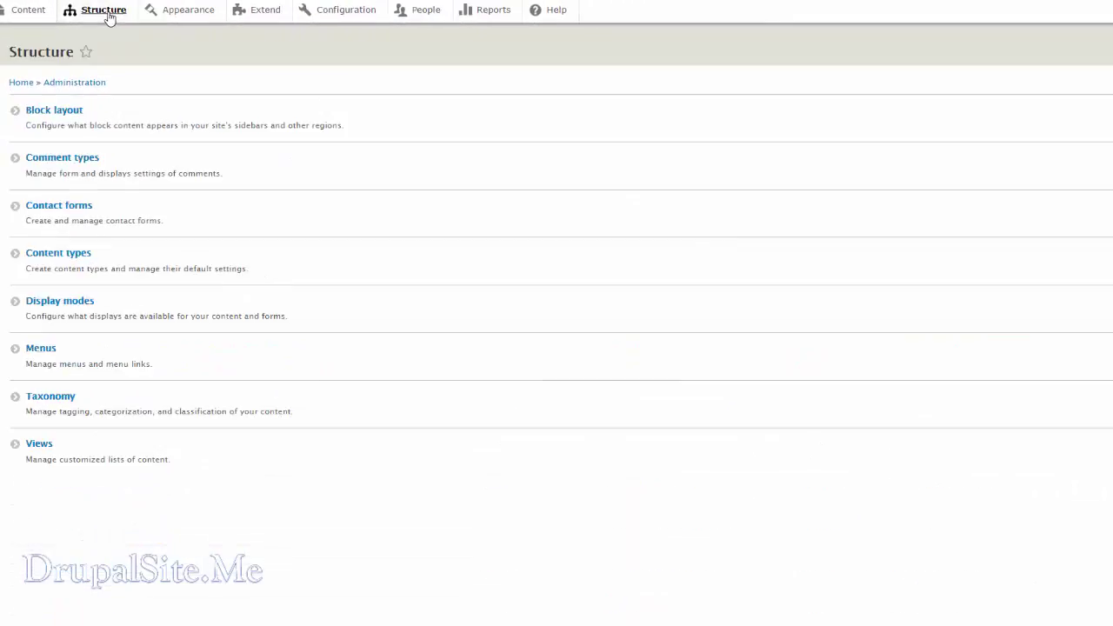
- Open the Content view's edit page from Views, then visit the live Articles page
{"action": "left_click", "coordinate": [39, 443]}
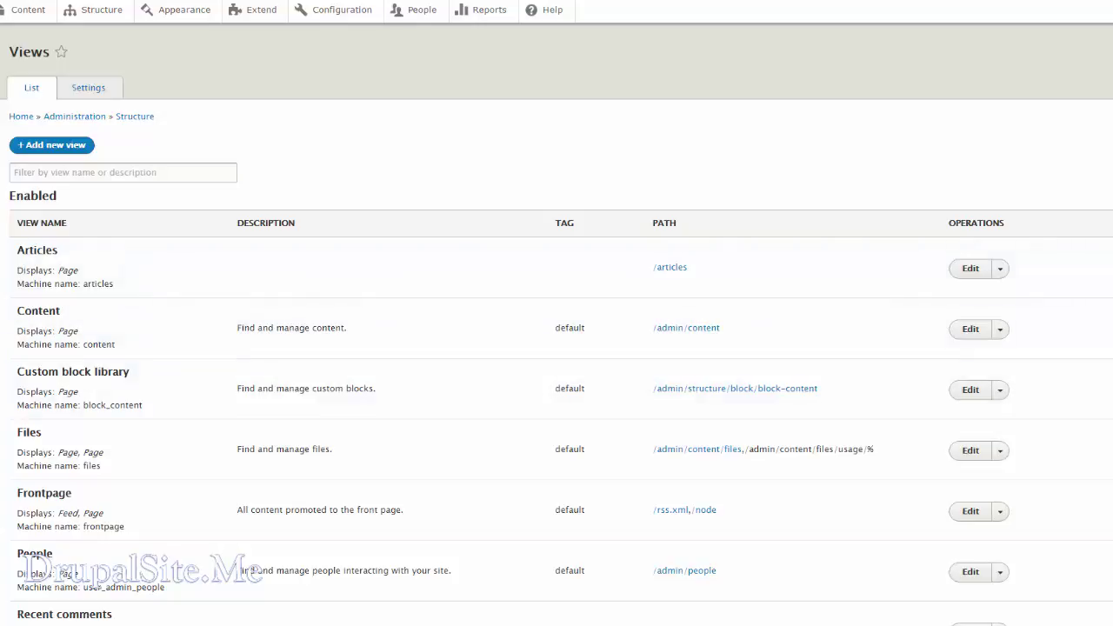
{"action": "left_click", "coordinate": [977, 332]}
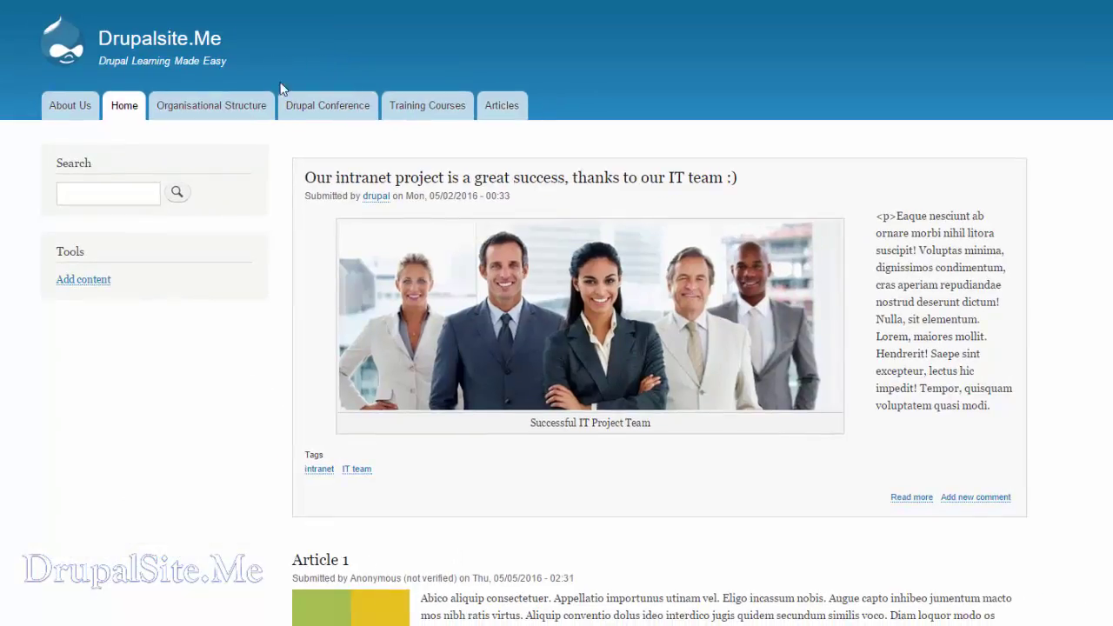
{"action": "left_click", "coordinate": [508, 109]}
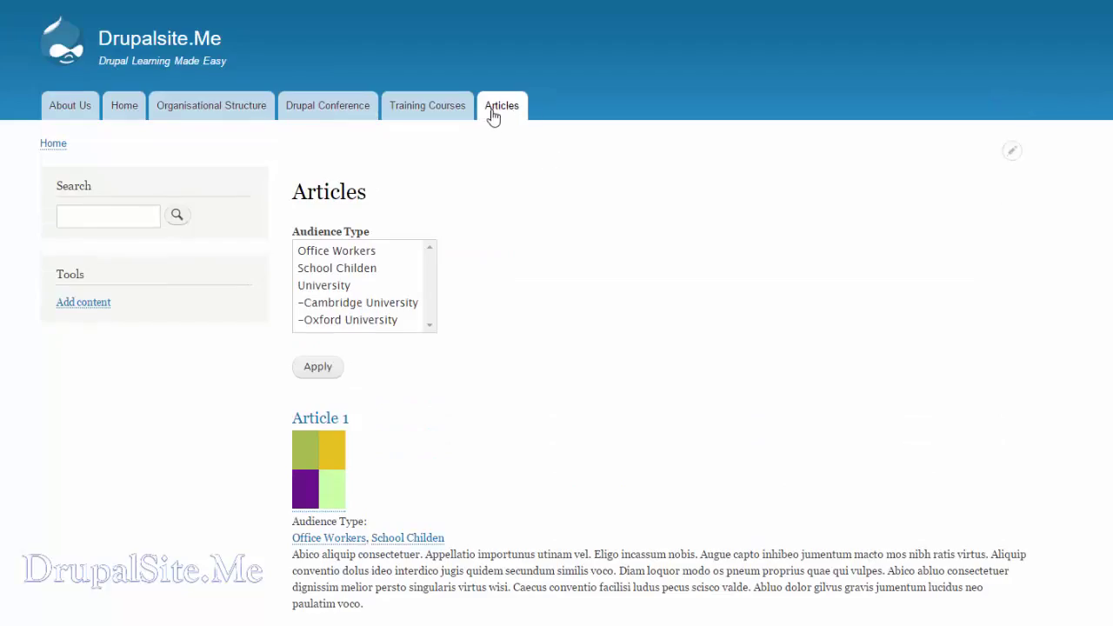
{"action": "scroll", "coordinate": [492, 235], "scroll_direction": "down", "scroll_amount": 4}
{"action": "scroll", "coordinate": [489, 239], "scroll_direction": "up", "scroll_amount": 4}
{"action": "scroll", "coordinate": [483, 241], "scroll_direction": "down", "scroll_amount": 7}
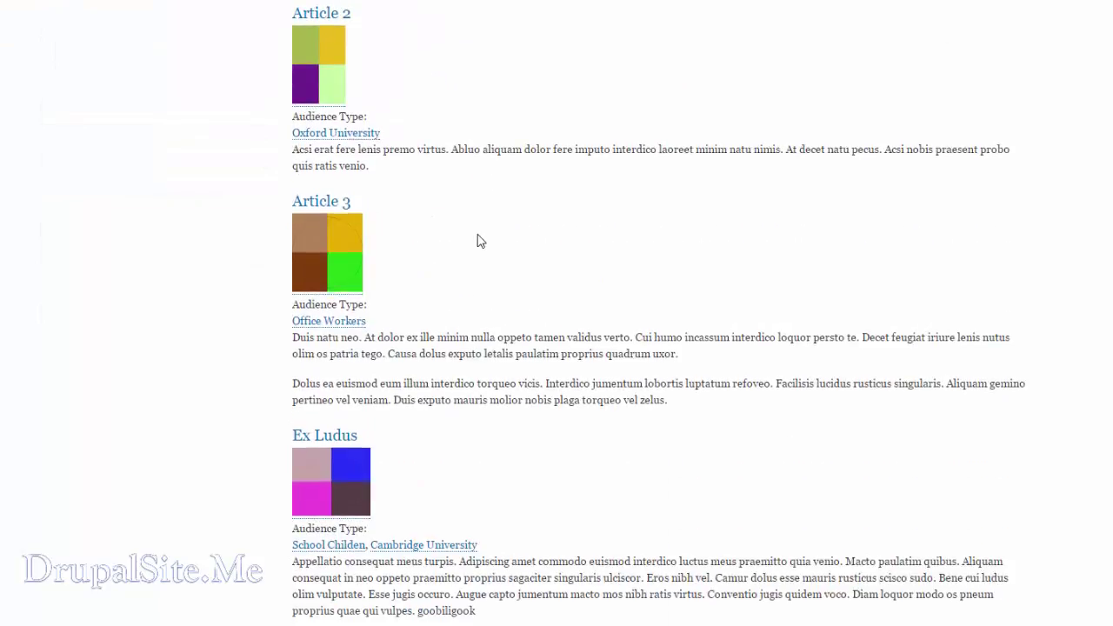
{"action": "scroll", "coordinate": [479, 241], "scroll_direction": "up", "scroll_amount": 7}
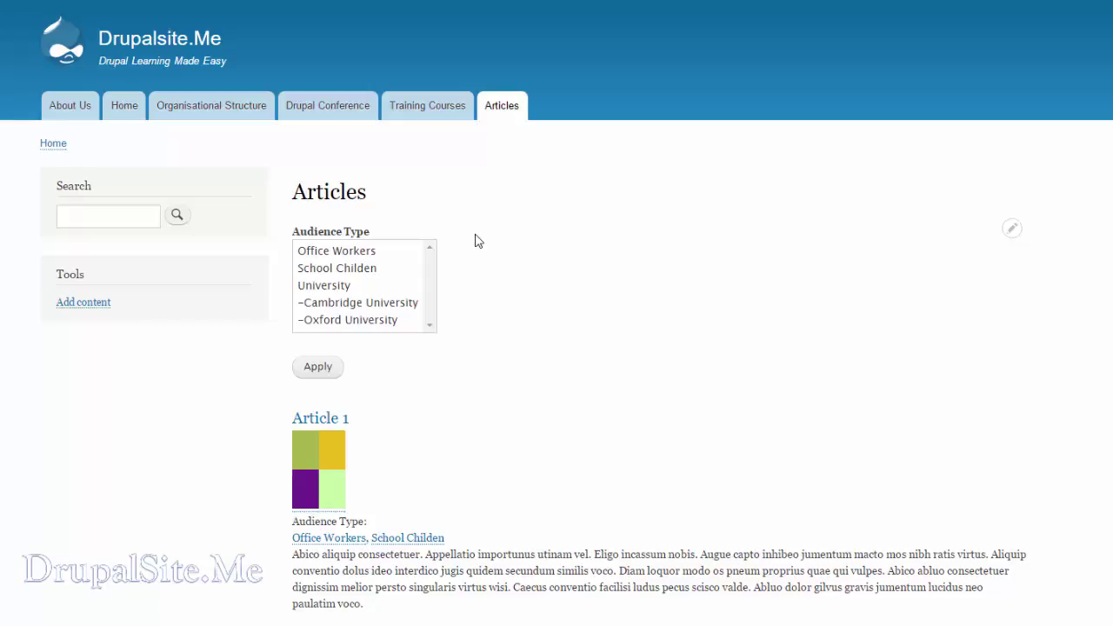
{"action": "scroll", "coordinate": [474, 241], "scroll_direction": "down", "scroll_amount": 15}
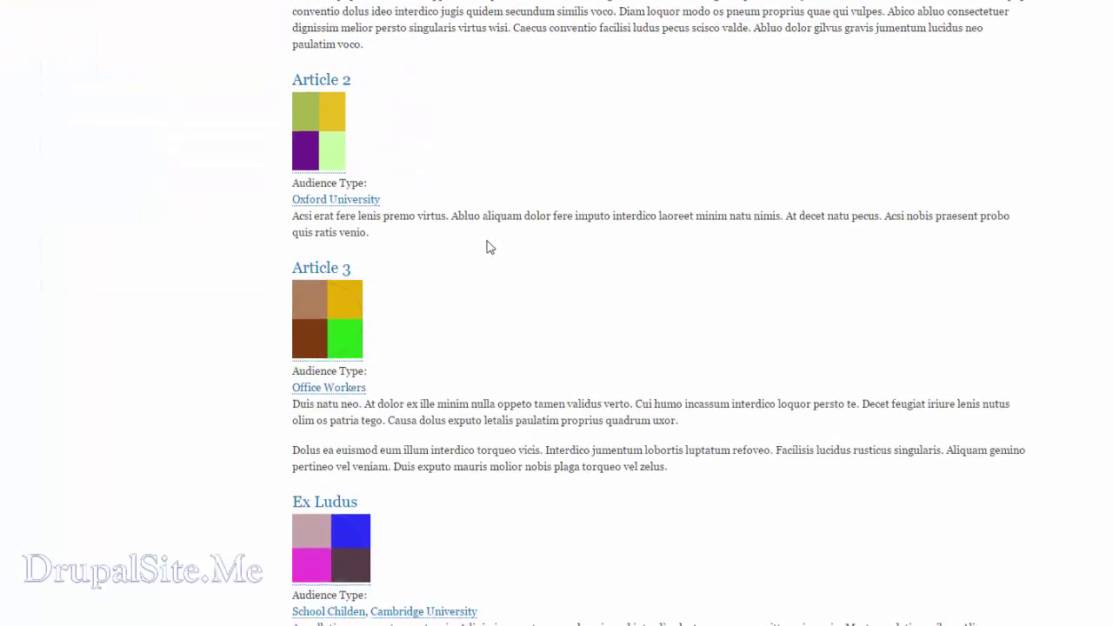
{"action": "scroll", "coordinate": [489, 249], "scroll_direction": "up", "scroll_amount": 15}
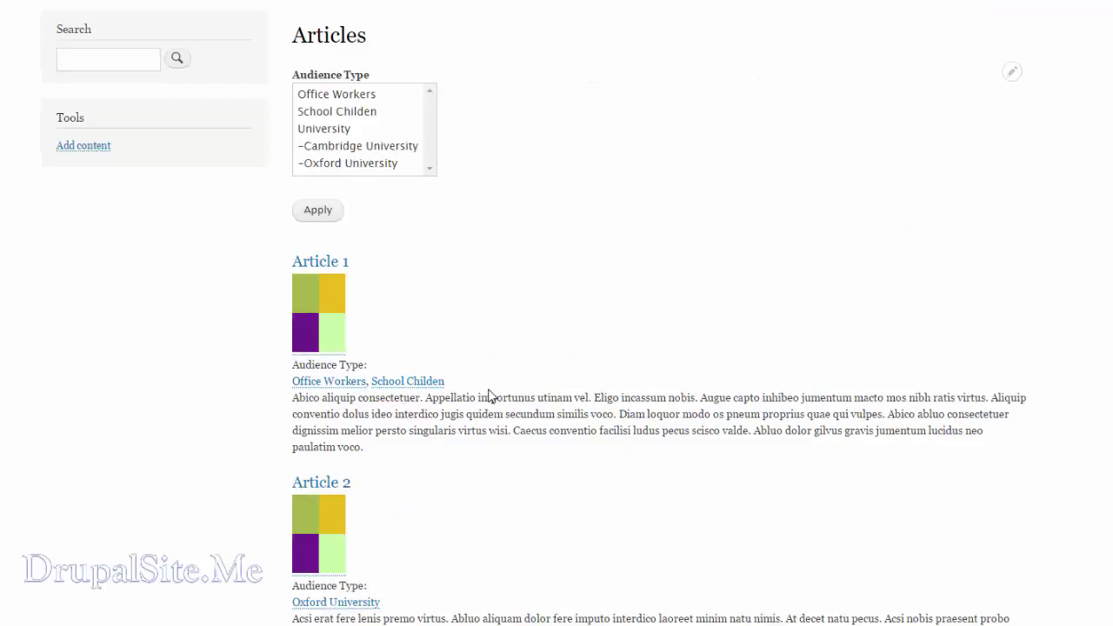
{"action": "scroll", "coordinate": [489, 395], "scroll_direction": "up", "scroll_amount": 3}
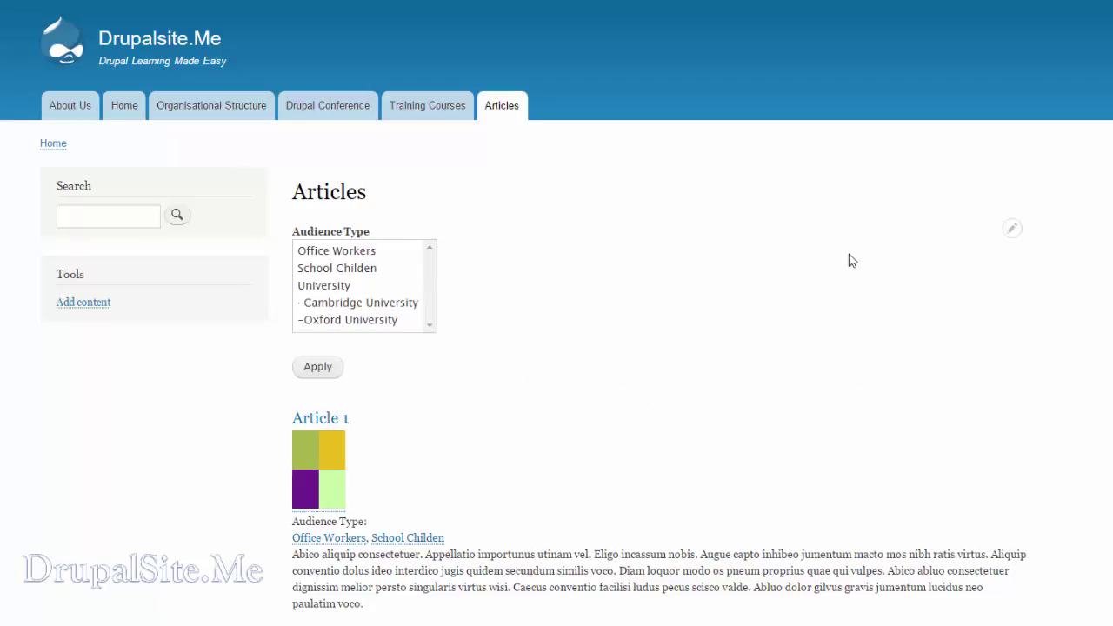
- In the Articles view, remove the Audience Type filter via And/Or Rearrange and apply to this display
{"action": "left_click", "coordinate": [1011, 230]}
{"action": "left_click", "coordinate": [1061, 268]}
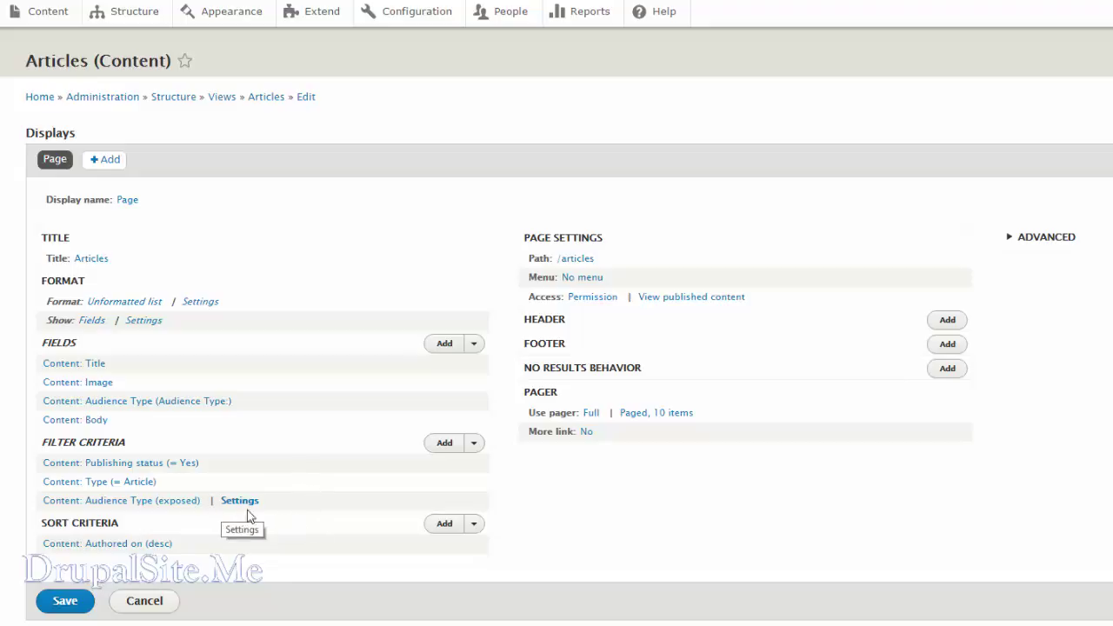
{"action": "left_click", "coordinate": [473, 445]}
{"action": "left_click", "coordinate": [408, 464]}
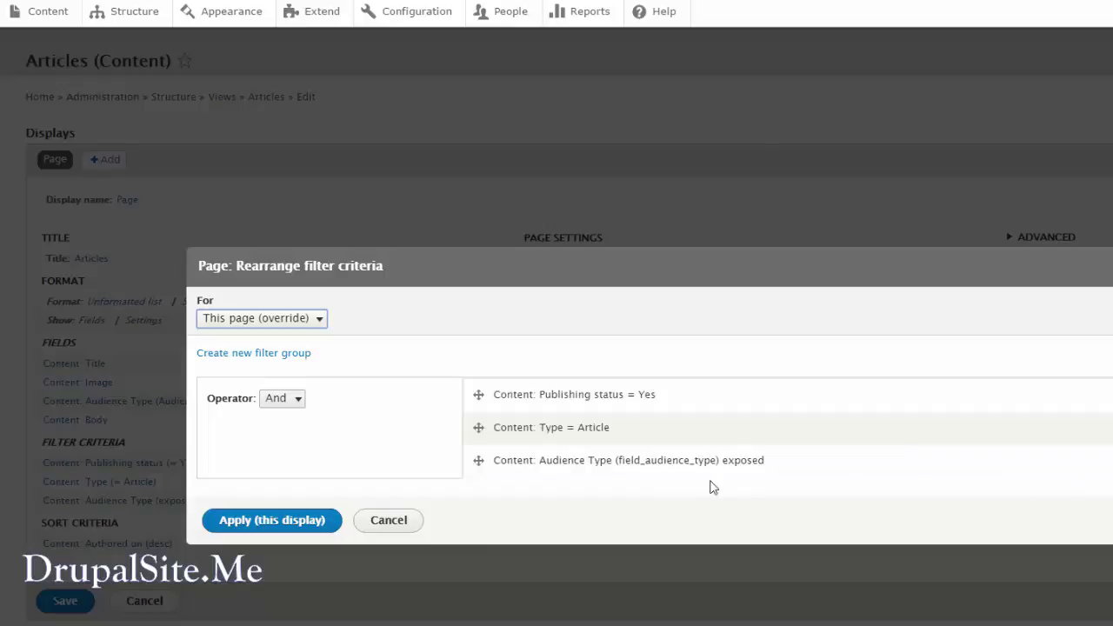
{"action": "left_click", "coordinate": [1103, 462]}
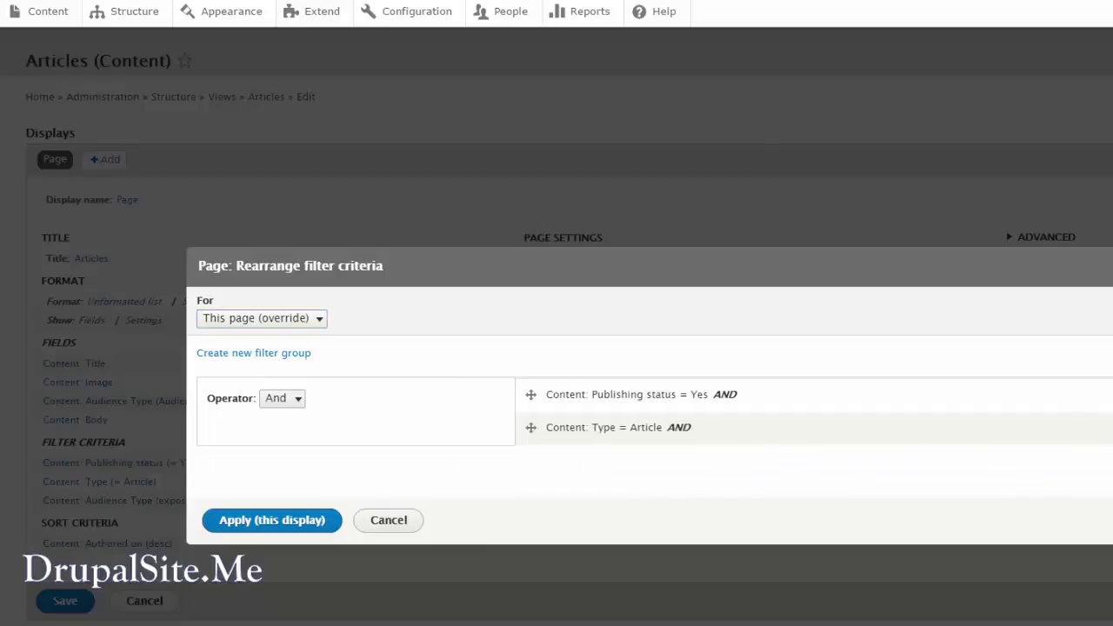
{"action": "left_click", "coordinate": [271, 521]}
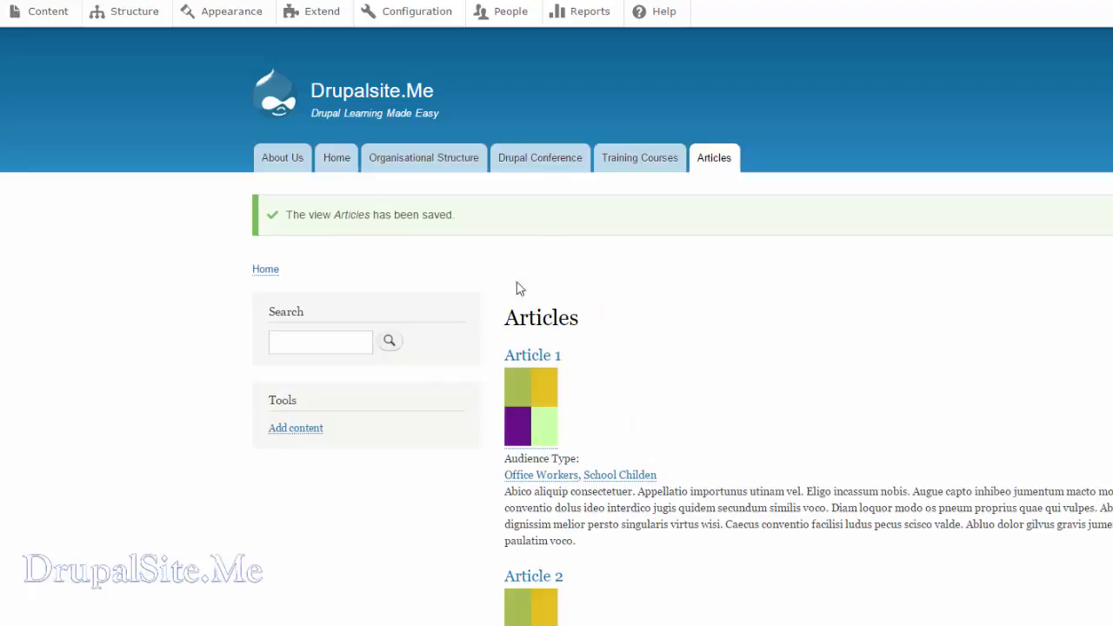
- Scroll the live Articles page to confirm the Audience Type filter is gone
{"action": "scroll", "coordinate": [671, 304], "scroll_direction": "down", "scroll_amount": 14}
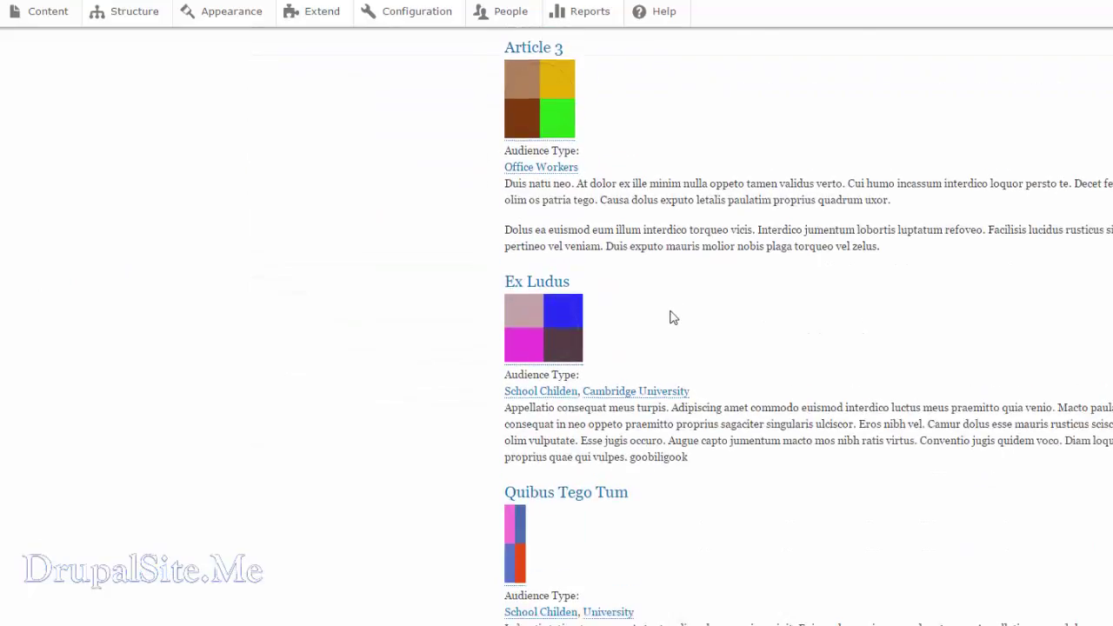
{"action": "scroll", "coordinate": [672, 315], "scroll_direction": "up", "scroll_amount": 14}
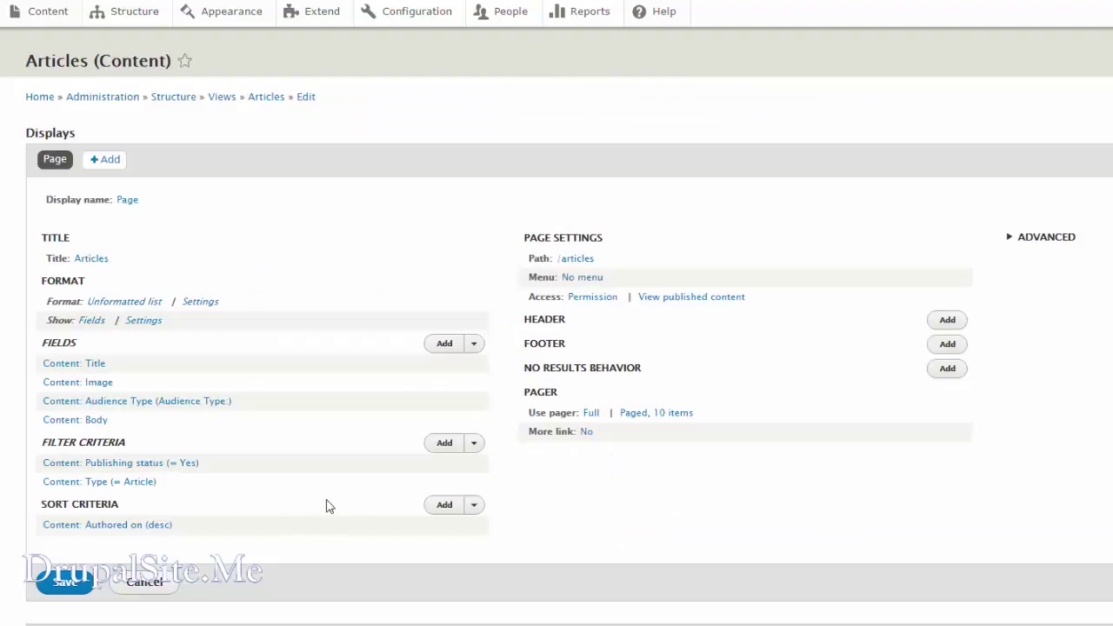
- Search 'aud' and add Audience Type (field_audience_type) as a filter for this display
{"action": "left_click", "coordinate": [444, 444]}
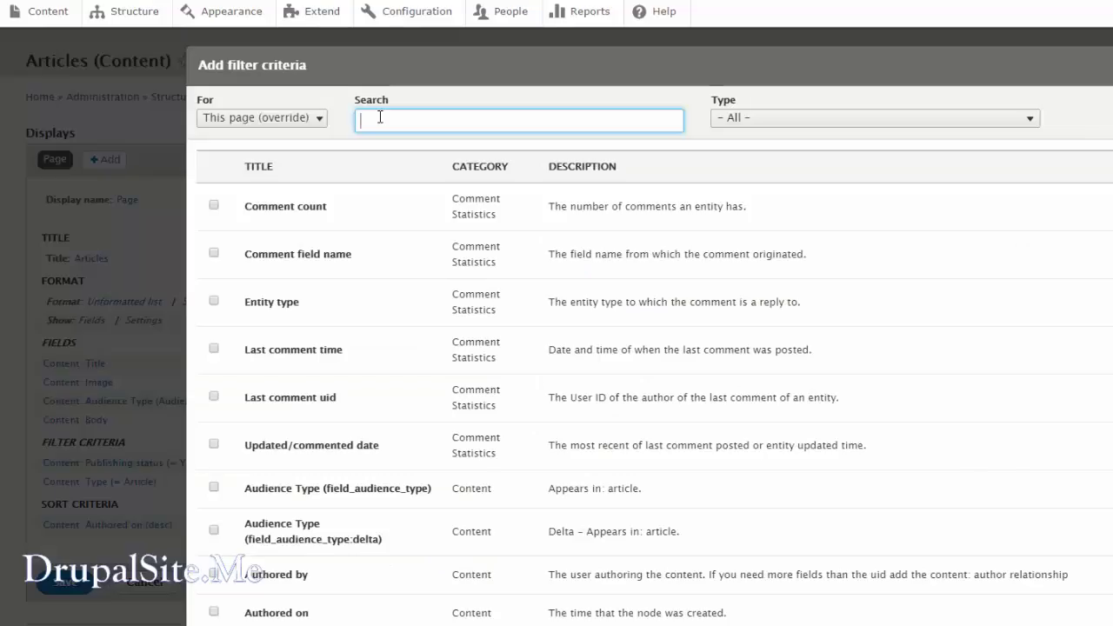
{"action": "type", "text": "audi"}
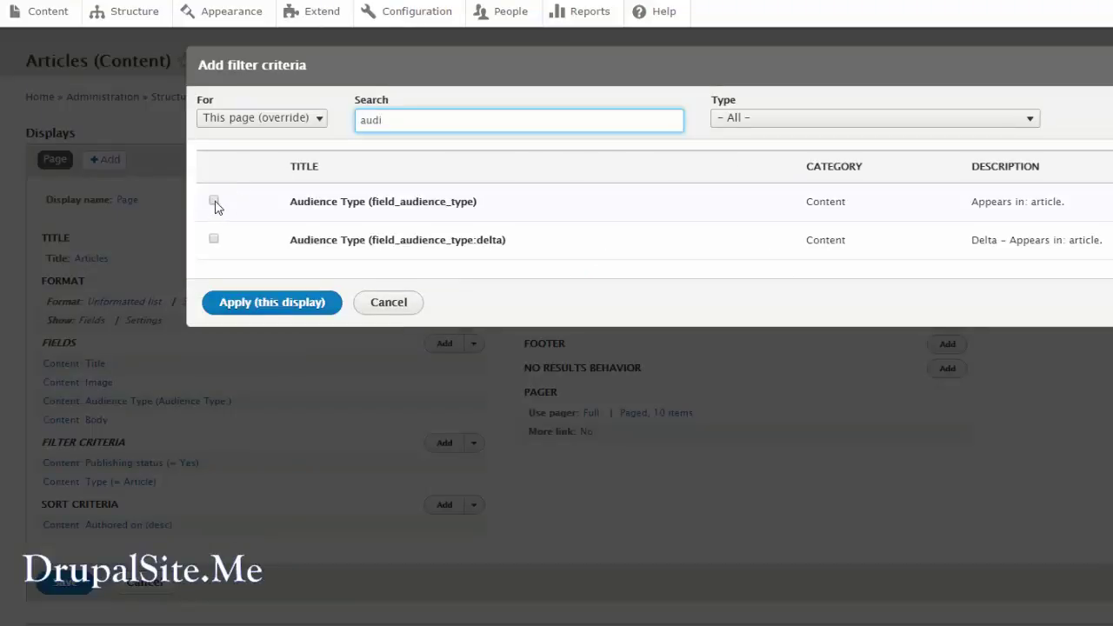
{"action": "left_click", "coordinate": [214, 201]}
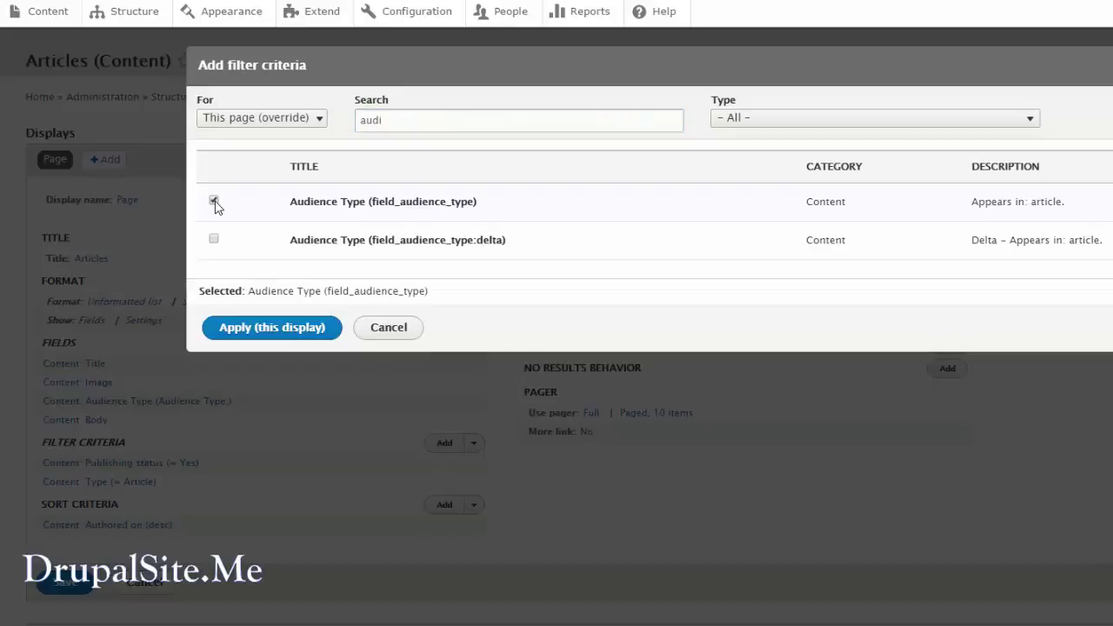
{"action": "left_click", "coordinate": [273, 336]}
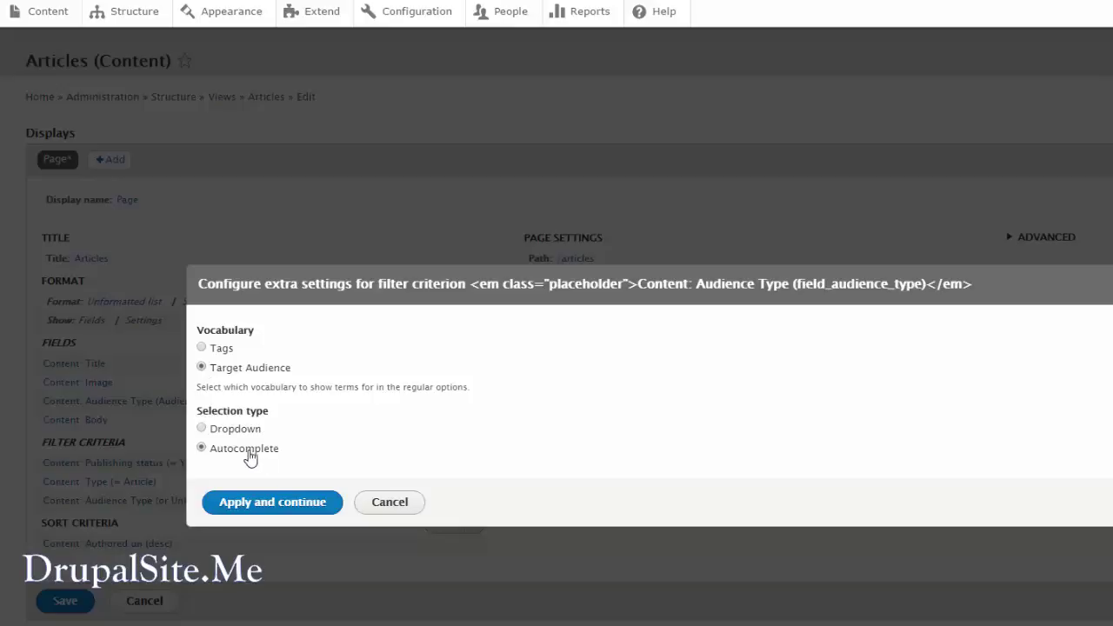
- Set the Audience Type filter to Dropdown selection with hierarchy shown, keeping Target Audience vocabulary
{"action": "left_click", "coordinate": [202, 430]}
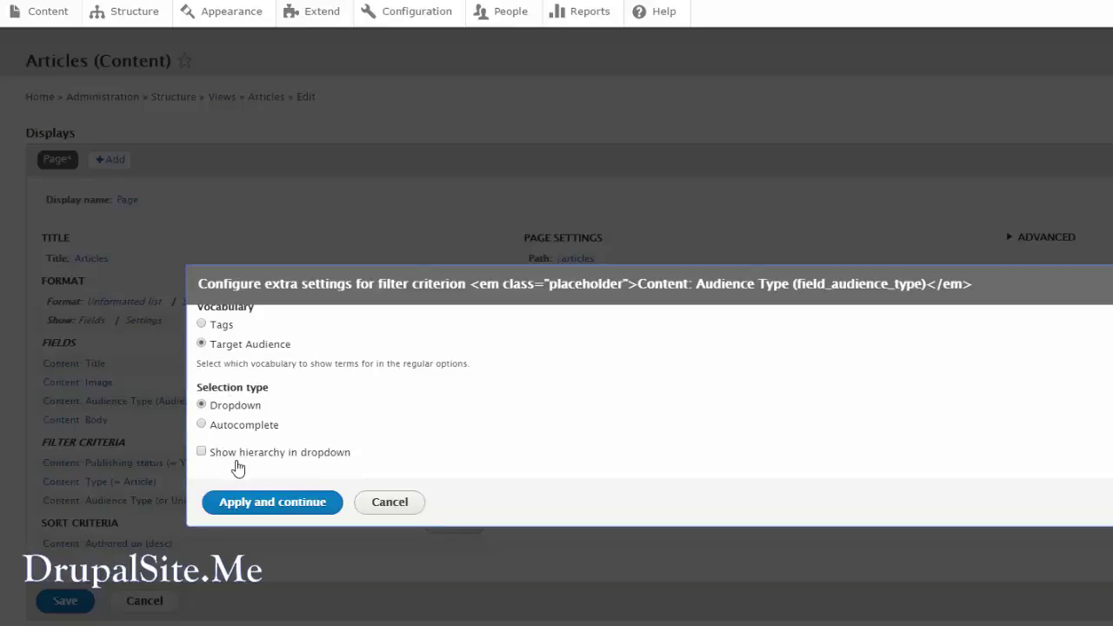
{"action": "left_click", "coordinate": [202, 452]}
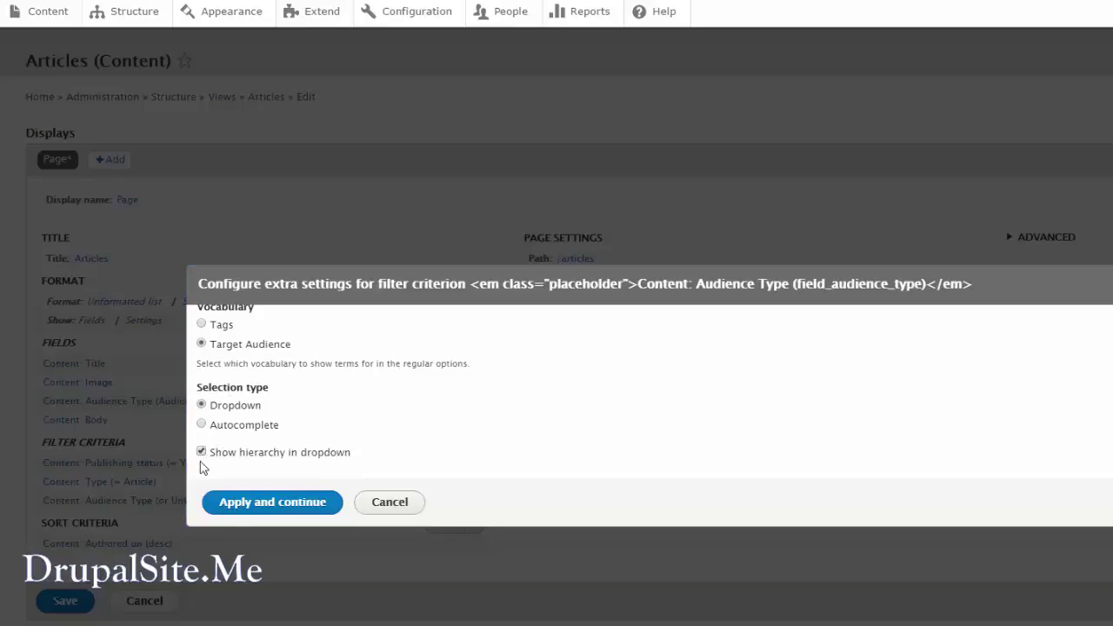
{"action": "left_click", "coordinate": [273, 504]}
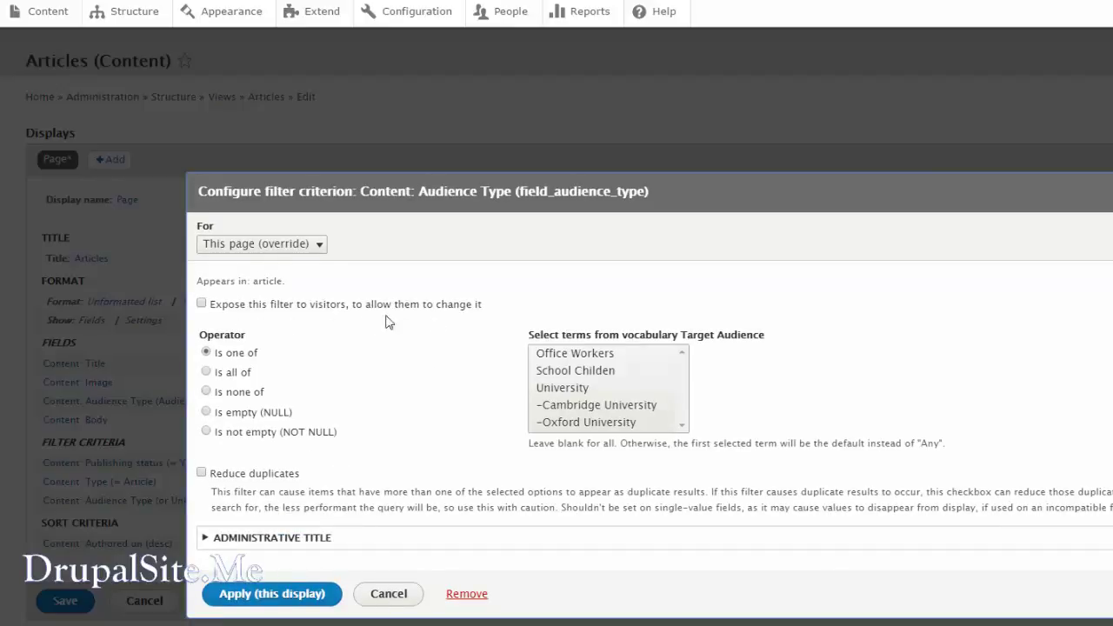
- Tick 'Expose this filter to visitors' for the Audience Type filter
{"action": "left_click", "coordinate": [202, 304]}
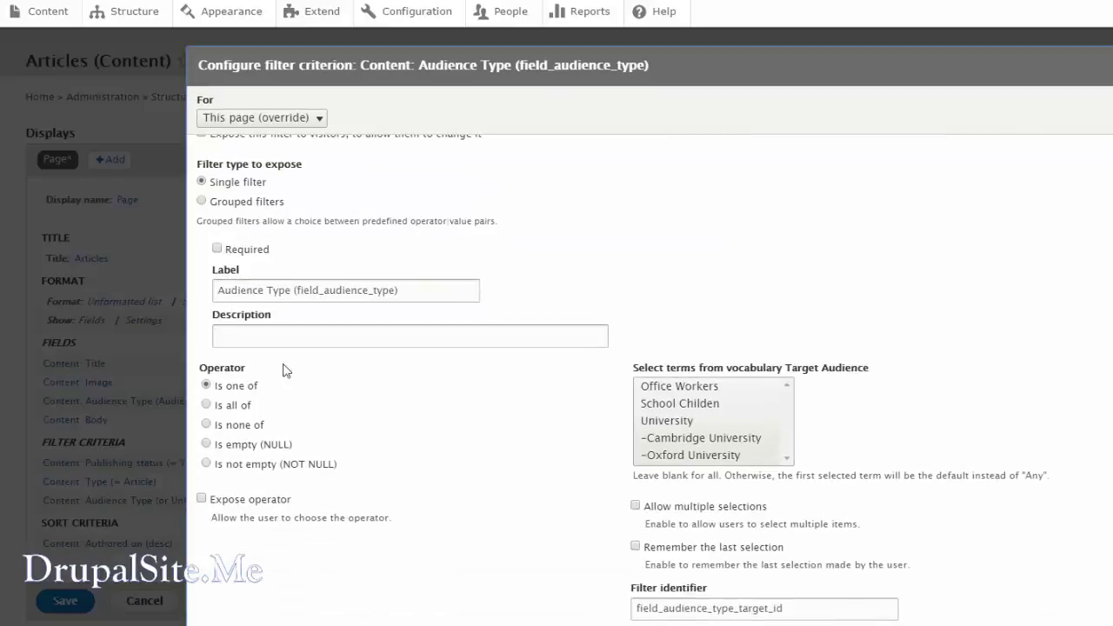
{"action": "scroll", "coordinate": [565, 426], "scroll_direction": "down", "scroll_amount": 3}
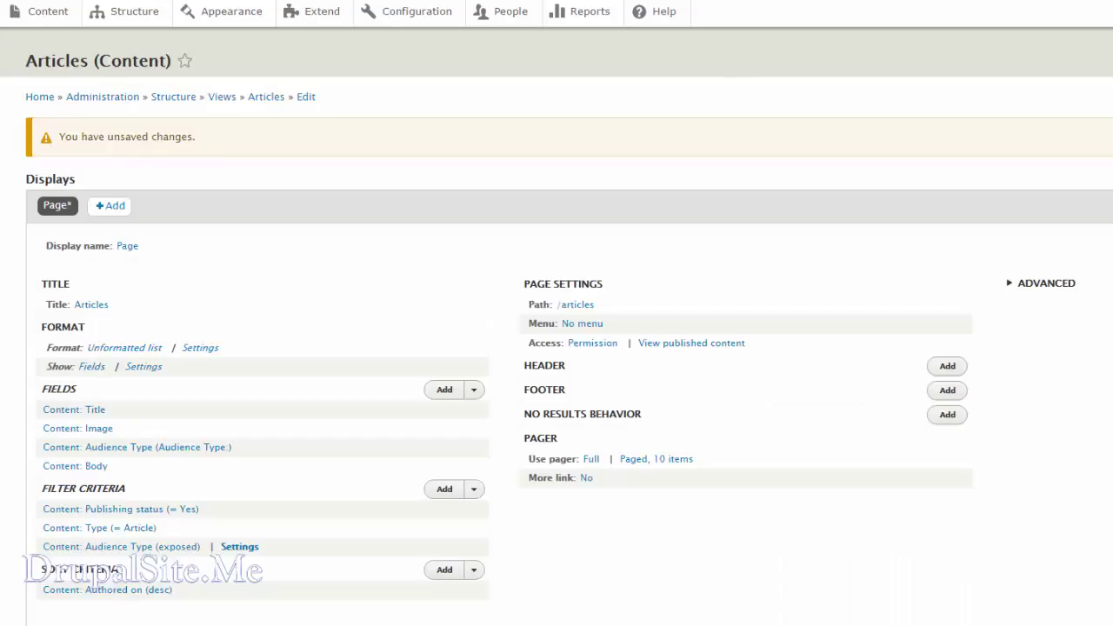
{"action": "scroll", "coordinate": [360, 589], "scroll_direction": "down", "scroll_amount": 12}
{"action": "scroll", "coordinate": [361, 589], "scroll_direction": "up", "scroll_amount": 6}
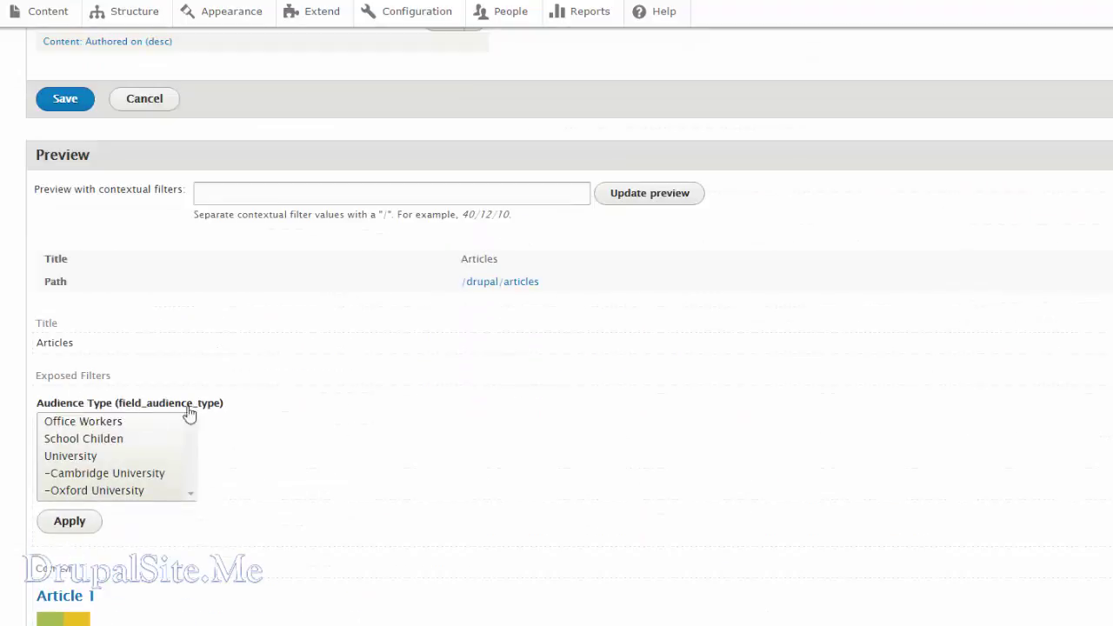
{"action": "scroll", "coordinate": [287, 417], "scroll_direction": "up", "scroll_amount": 5}
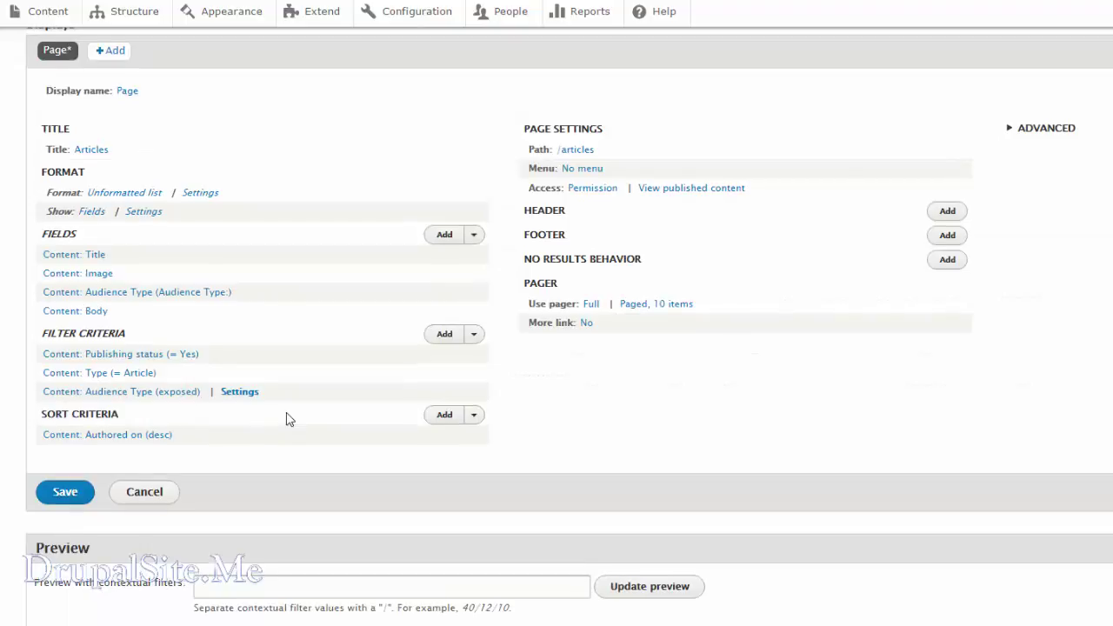
- Delete '(field_audience_type)' from the exposed filter's label, apply, and save the Articles view
{"action": "left_click", "coordinate": [137, 470]}
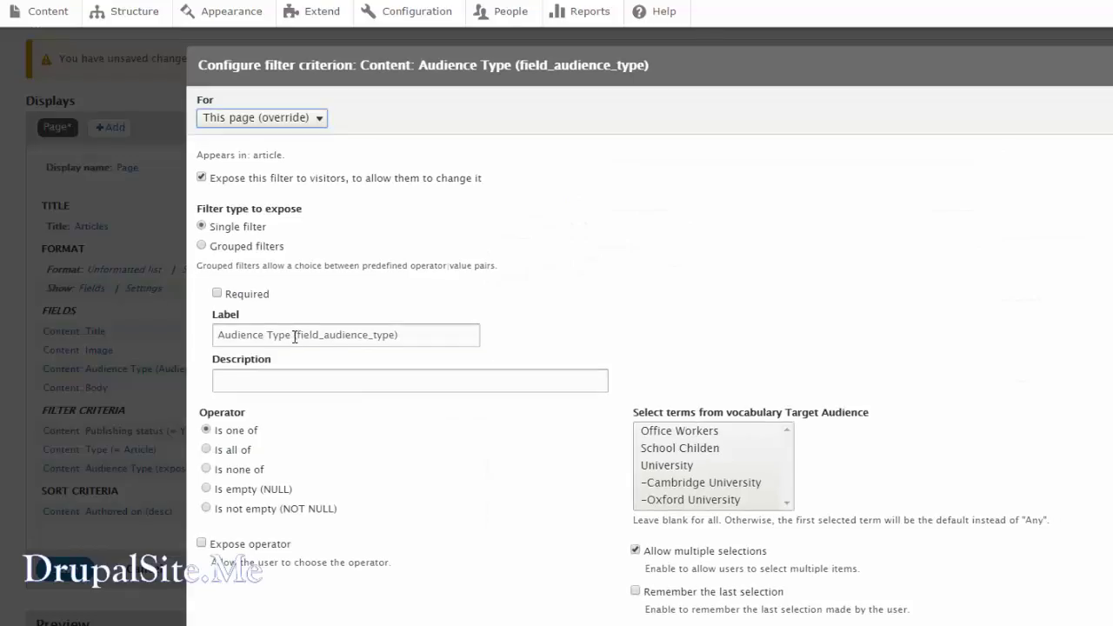
{"action": "left_click_drag", "start_coordinate": [294, 336], "coordinate": [436, 336]}
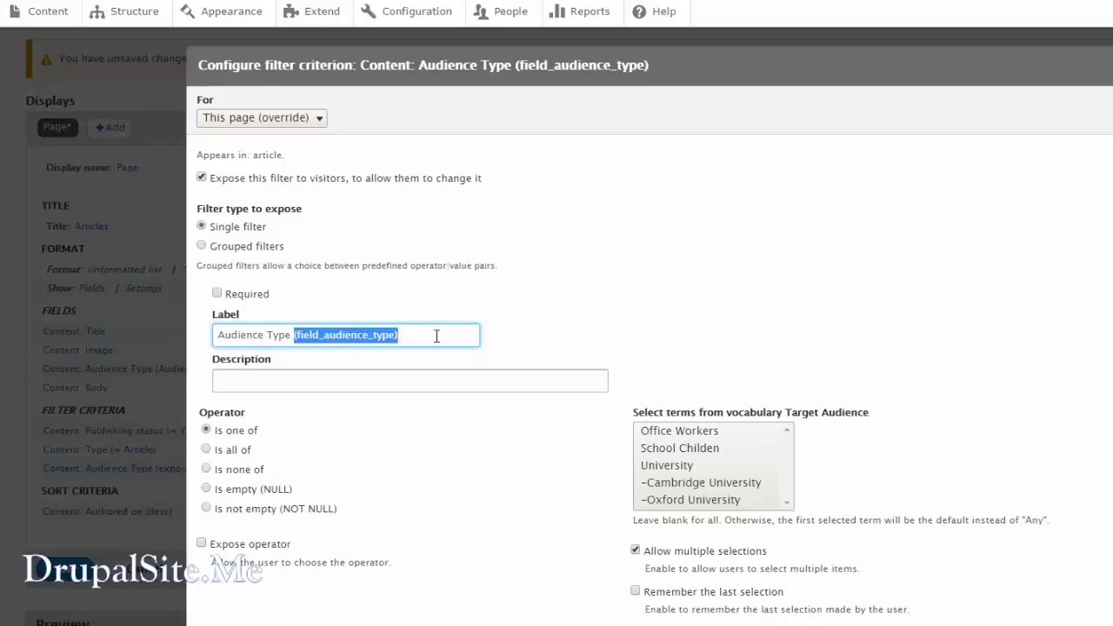
{"action": "key", "text": "BackSpace"}
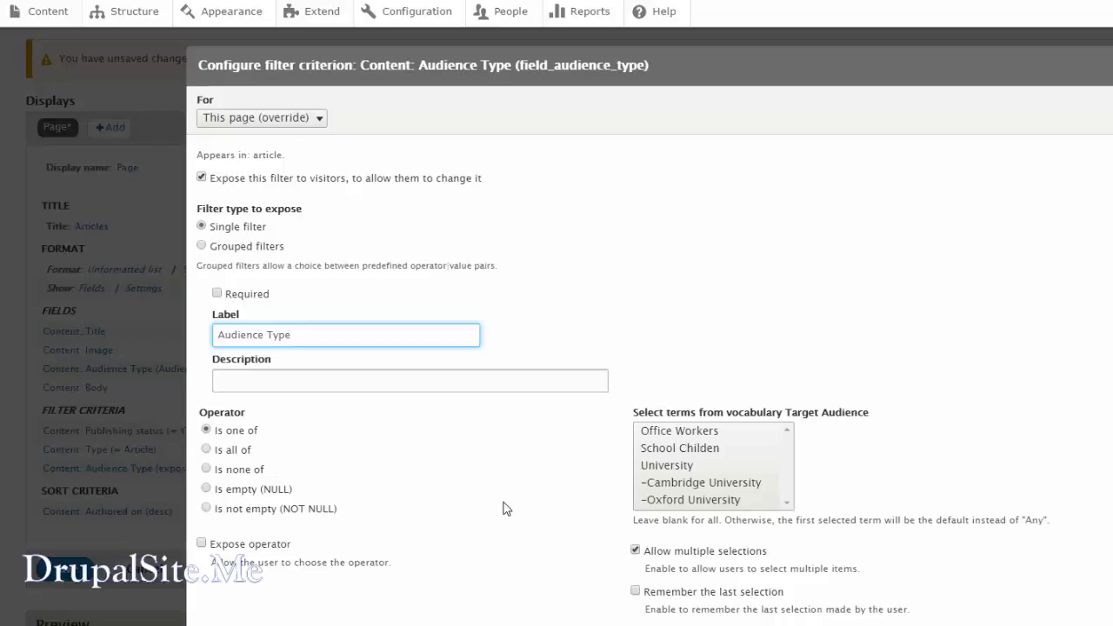
{"action": "scroll", "coordinate": [501, 509], "scroll_direction": "down", "scroll_amount": 3}
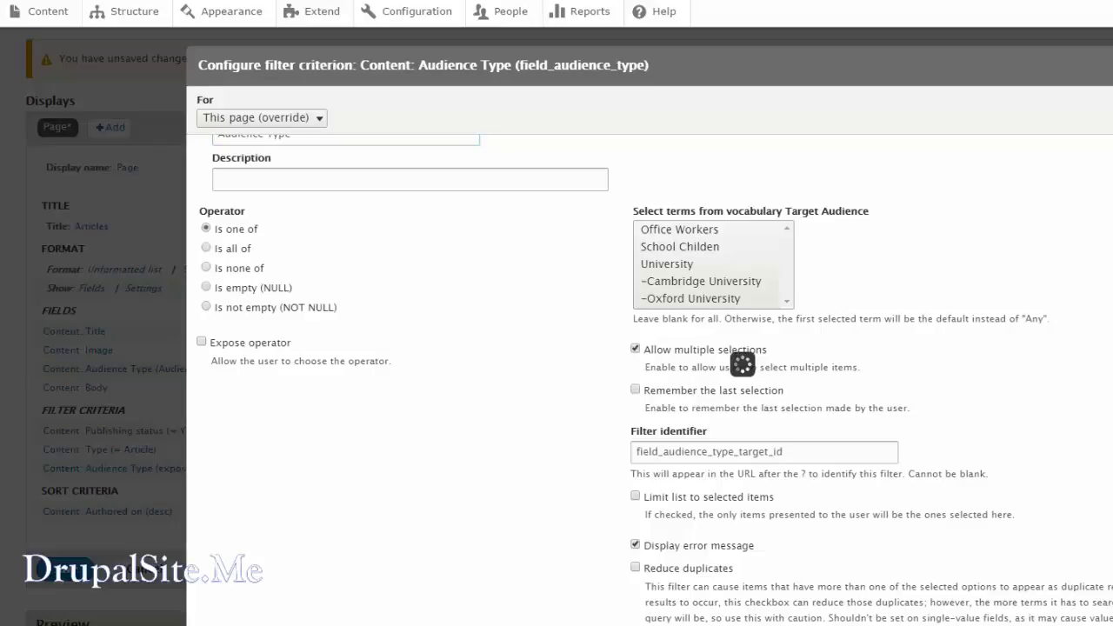
{"action": "key", "text": "Return"}
{"action": "left_click", "coordinate": [62, 572]}
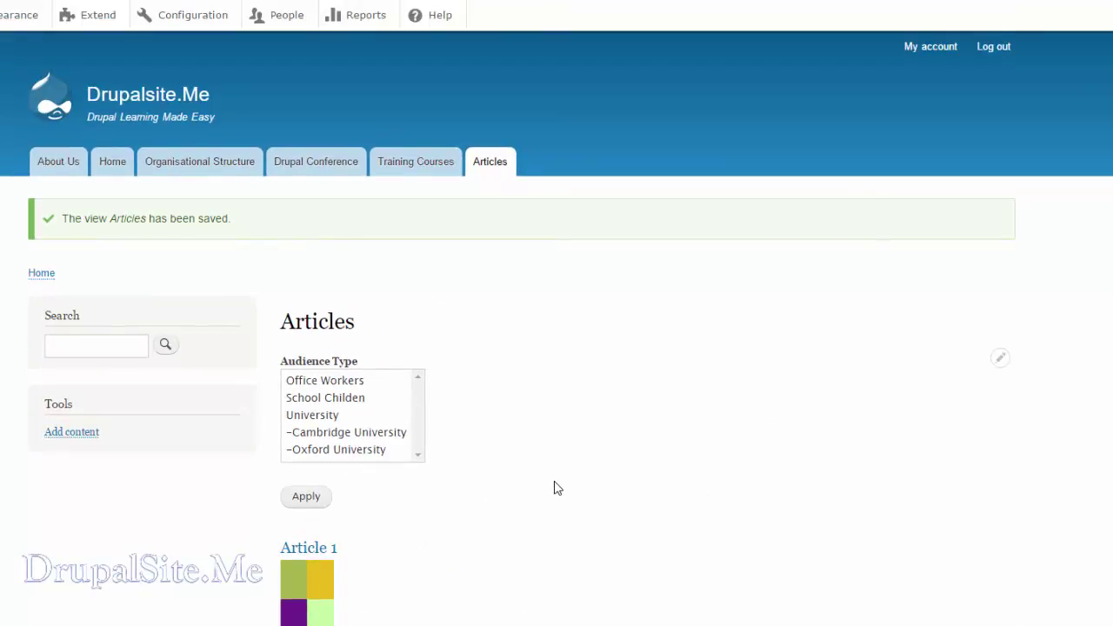
{"action": "scroll", "coordinate": [548, 491], "scroll_direction": "down", "scroll_amount": 5}
{"action": "scroll", "coordinate": [539, 492], "scroll_direction": "up", "scroll_amount": 5}
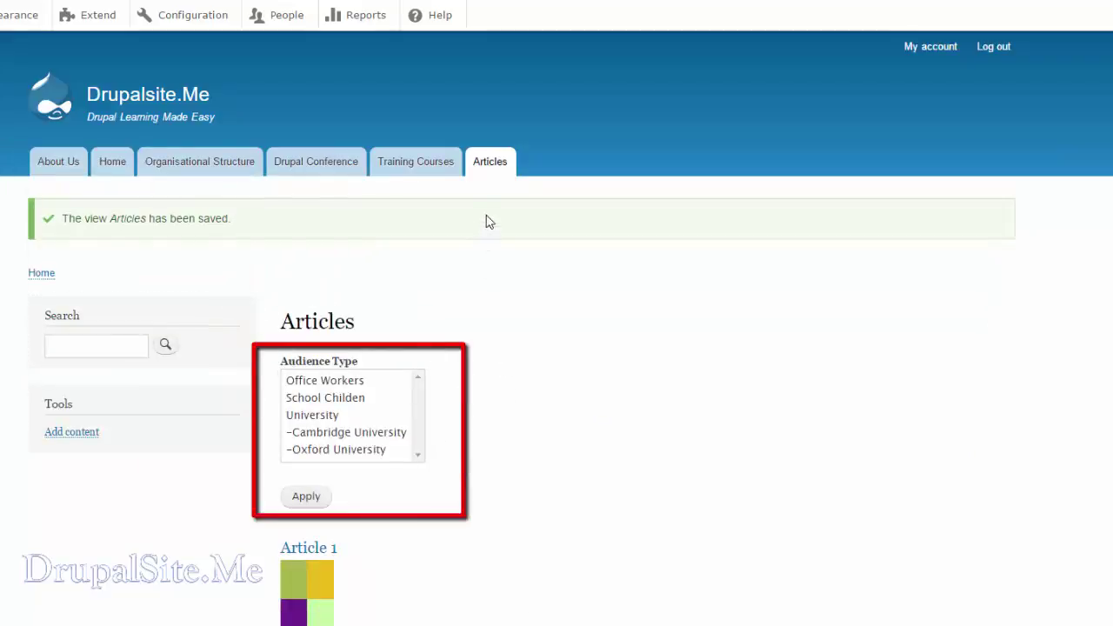
{"action": "scroll", "coordinate": [497, 440], "scroll_direction": "down", "scroll_amount": 10}
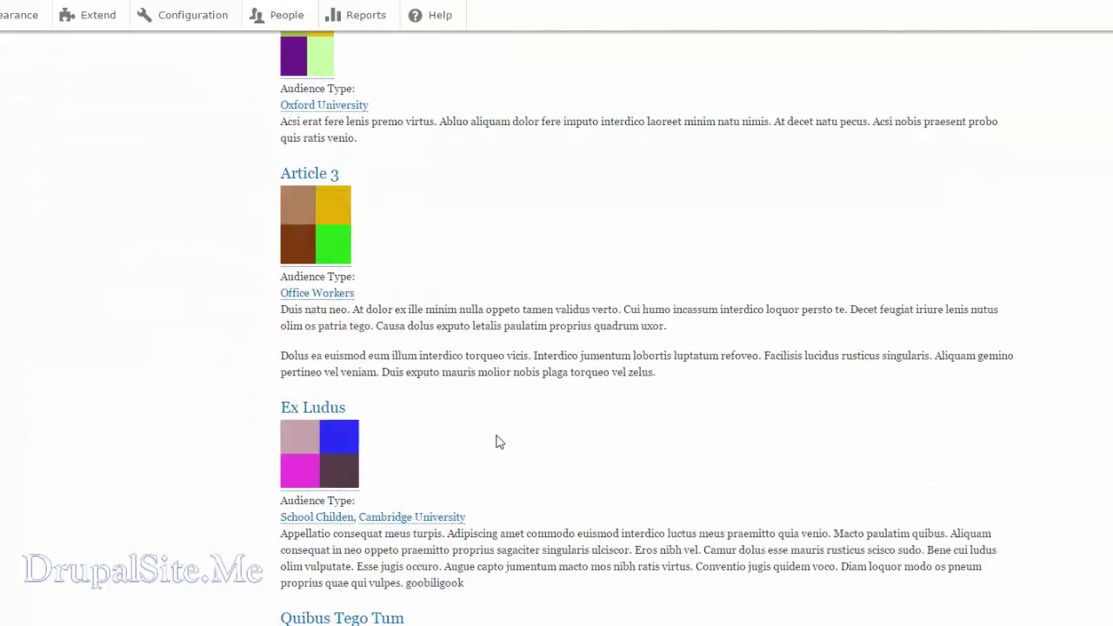
{"action": "scroll", "coordinate": [500, 445], "scroll_direction": "up", "scroll_amount": 10}
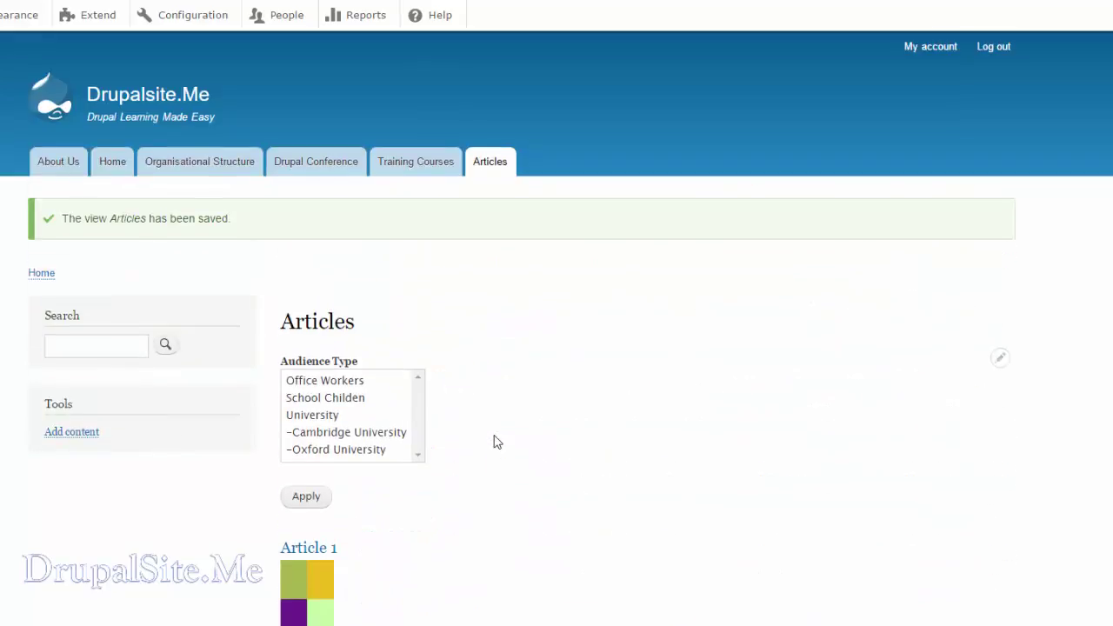
{"action": "scroll", "coordinate": [452, 452], "scroll_direction": "down", "scroll_amount": 3}
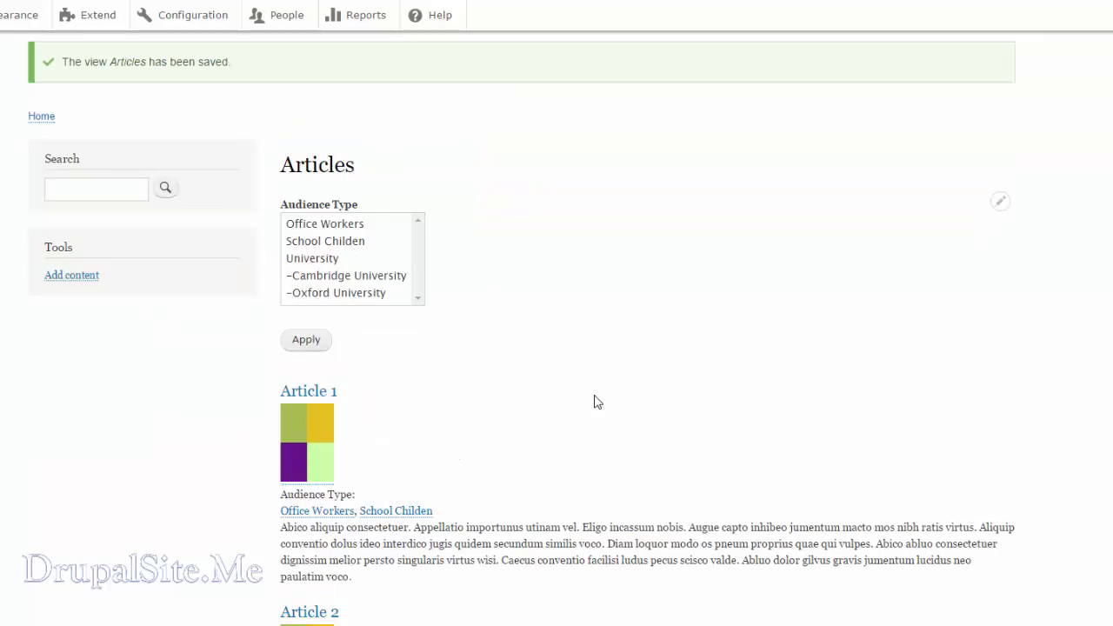
- Filter the Articles page by Office Workers audience and scroll through the results
{"action": "left_click", "coordinate": [328, 226]}
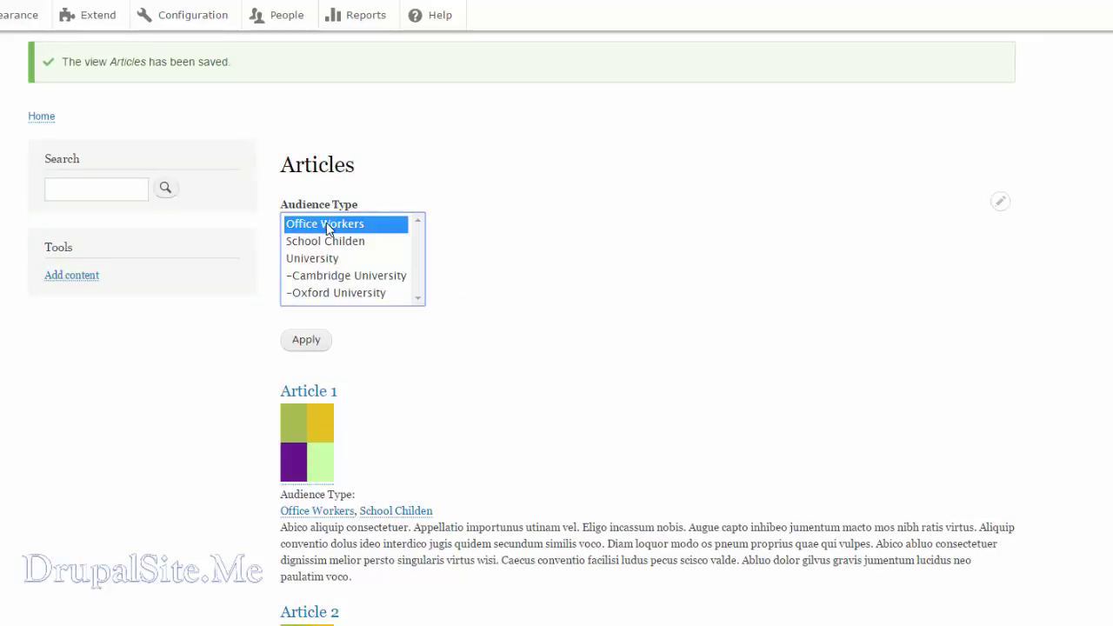
{"action": "left_click", "coordinate": [311, 353]}
{"action": "scroll", "coordinate": [553, 351], "scroll_direction": "down", "scroll_amount": 5}
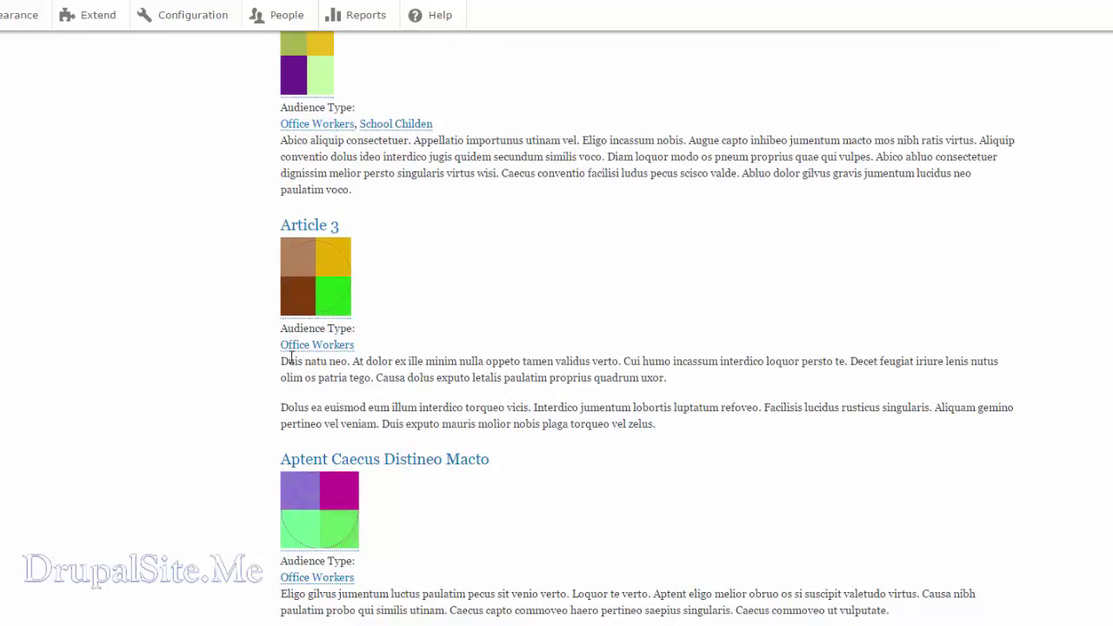
{"action": "scroll", "coordinate": [504, 383], "scroll_direction": "down", "scroll_amount": 5}
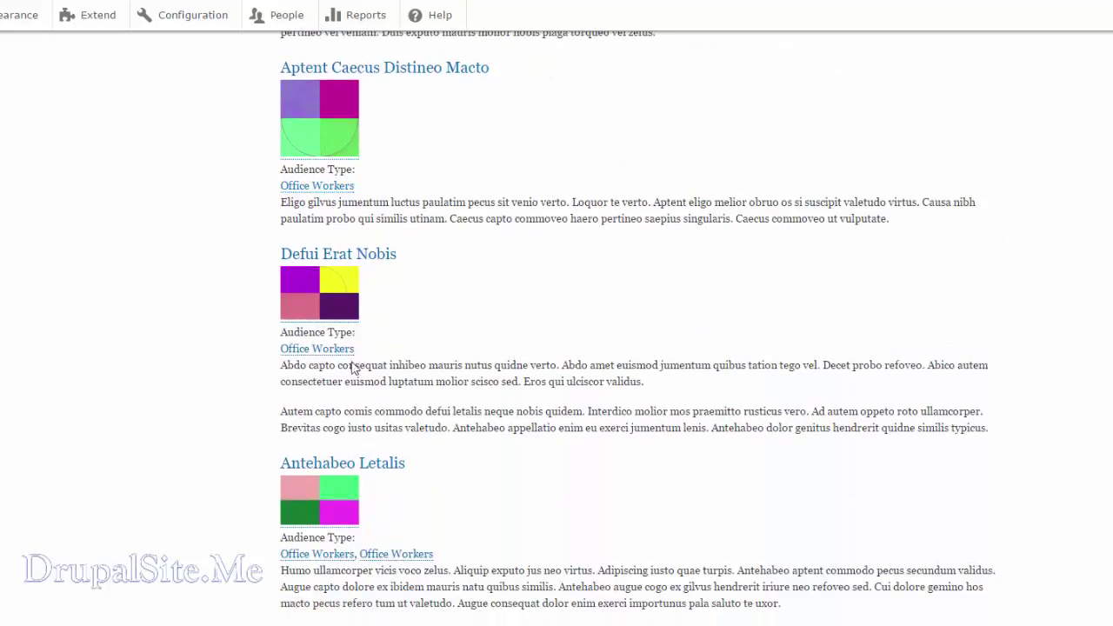
{"action": "scroll", "coordinate": [472, 516], "scroll_direction": "down", "scroll_amount": 4}
{"action": "scroll", "coordinate": [492, 497], "scroll_direction": "up", "scroll_amount": 15}
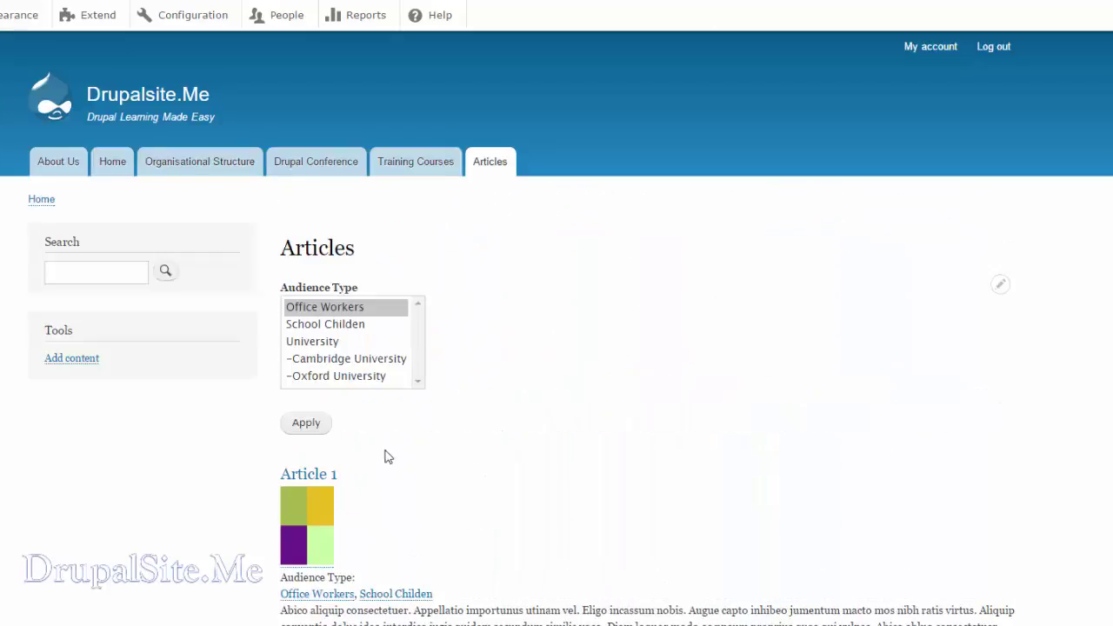
- Filter the Articles page by the Cambridge University audience type and review the results, starting with Ex Ludus
{"action": "left_click", "coordinate": [341, 360]}
{"action": "left_click", "coordinate": [311, 426]}
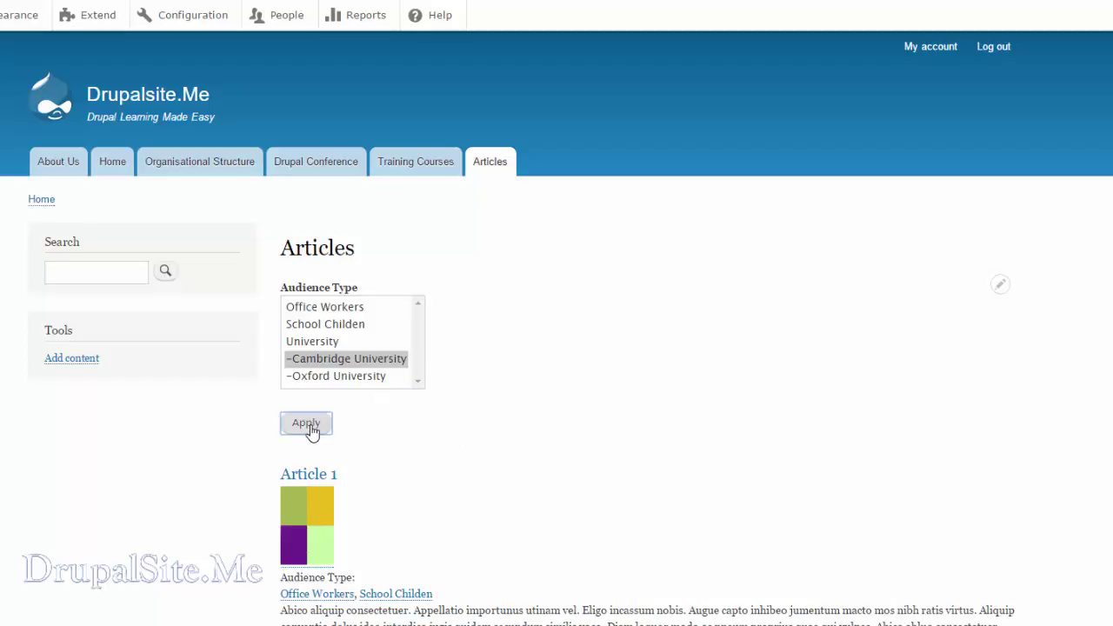
{"action": "scroll", "coordinate": [507, 397], "scroll_direction": "down", "scroll_amount": 5}
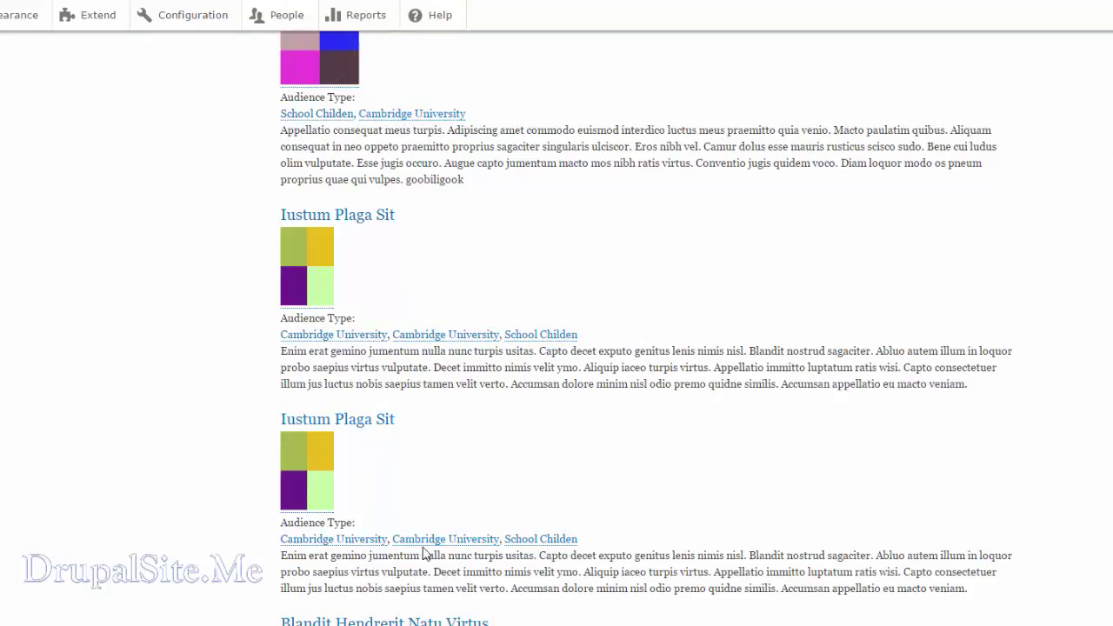
{"action": "scroll", "coordinate": [598, 521], "scroll_direction": "up", "scroll_amount": 5}
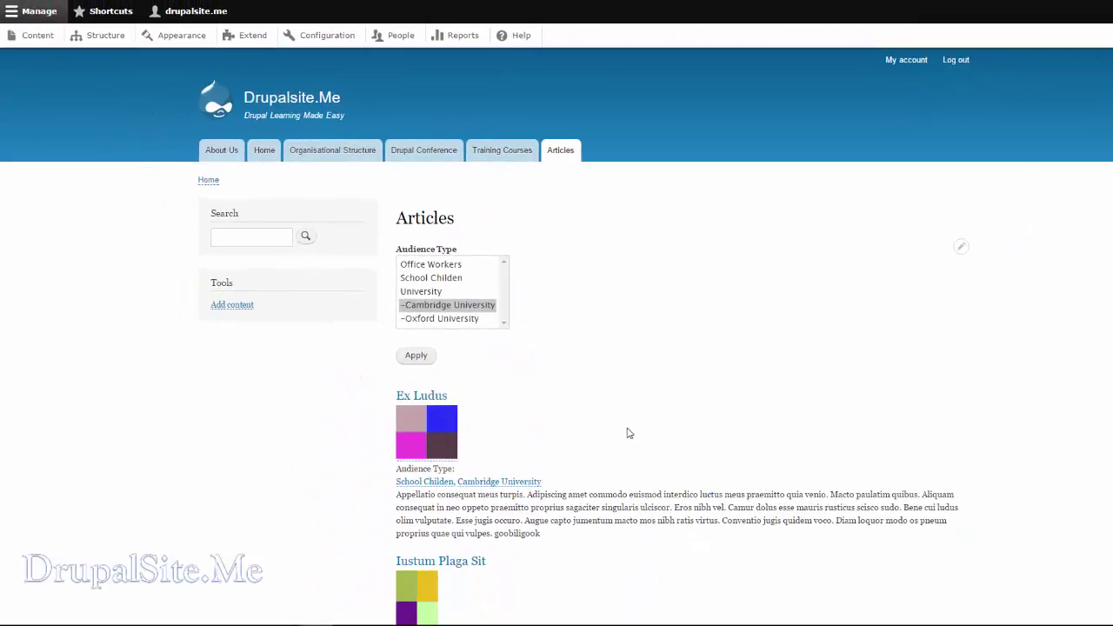